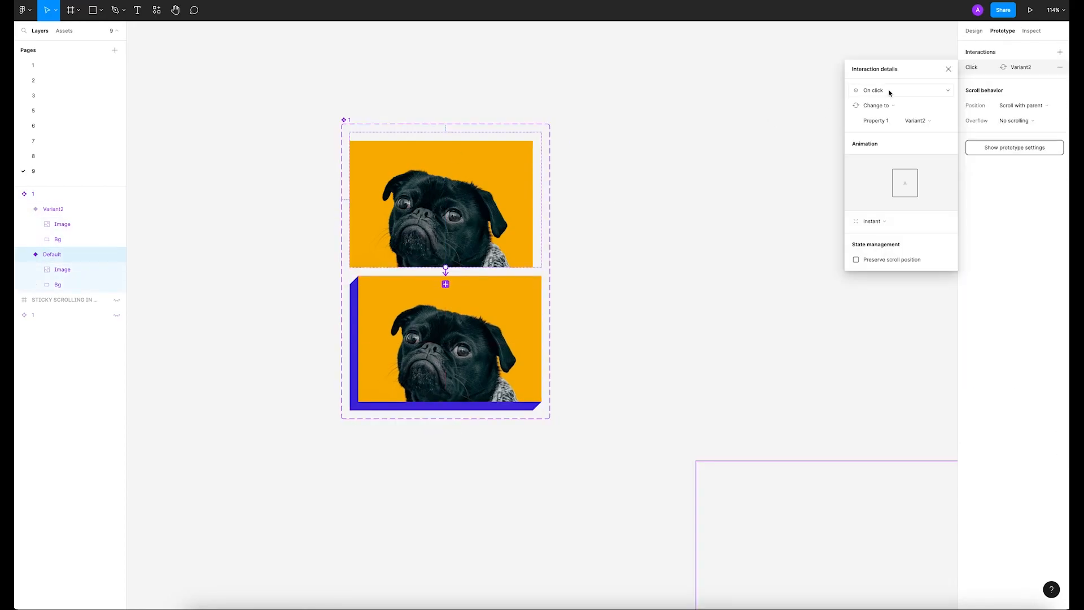
Rename the second variant of the pug card component as Active.
{"action": "left_click", "coordinate": [917, 120]}
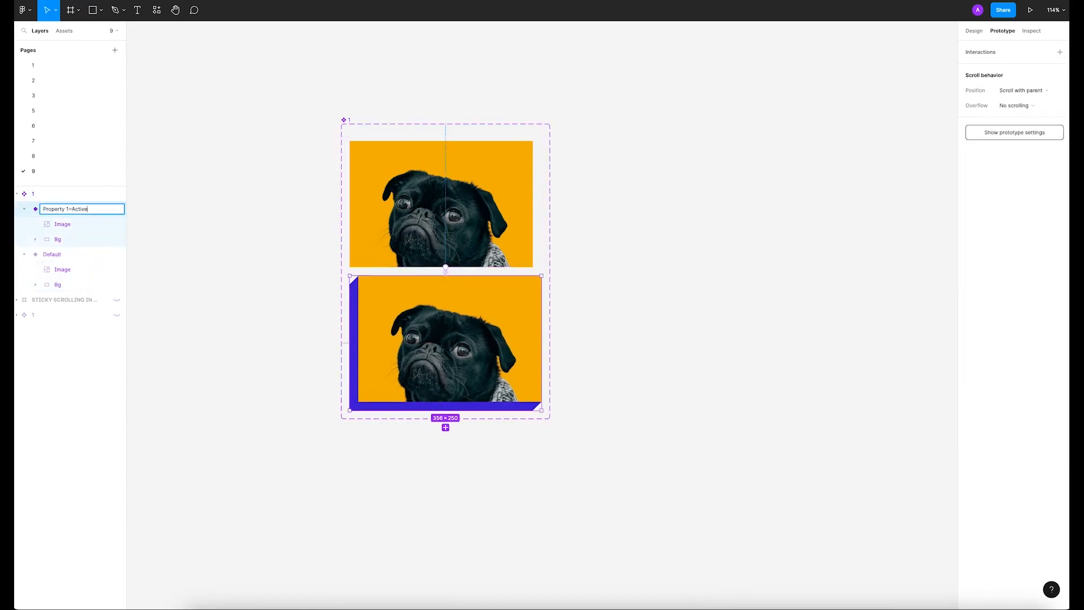
{"action": "key", "text": "Escape"}
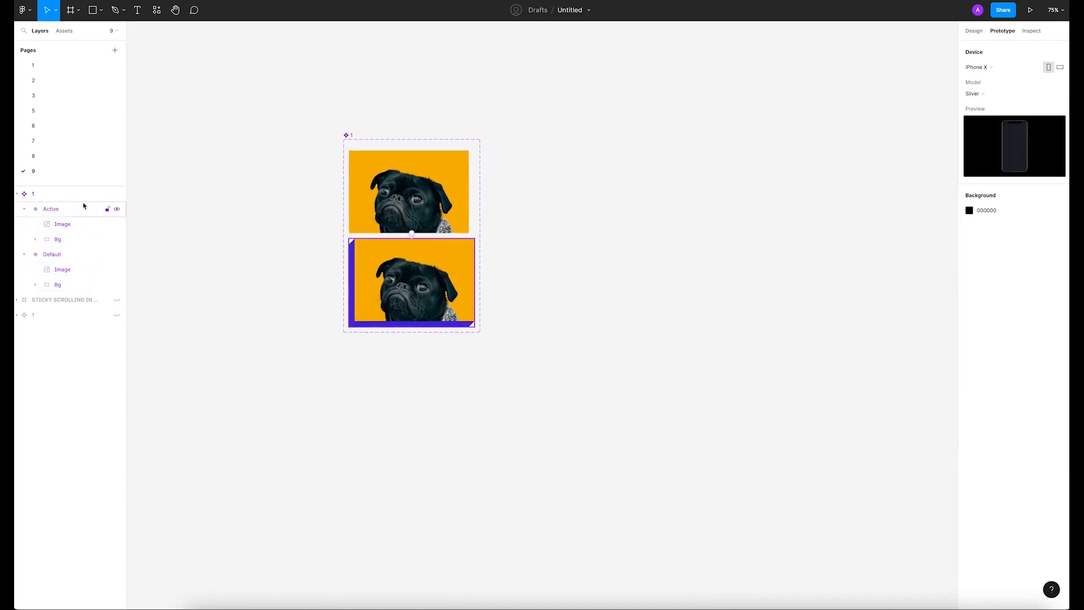
Create a rectangle on the empty canvas and set its size to 340 × 234.
{"action": "left_click", "coordinate": [101, 10]}
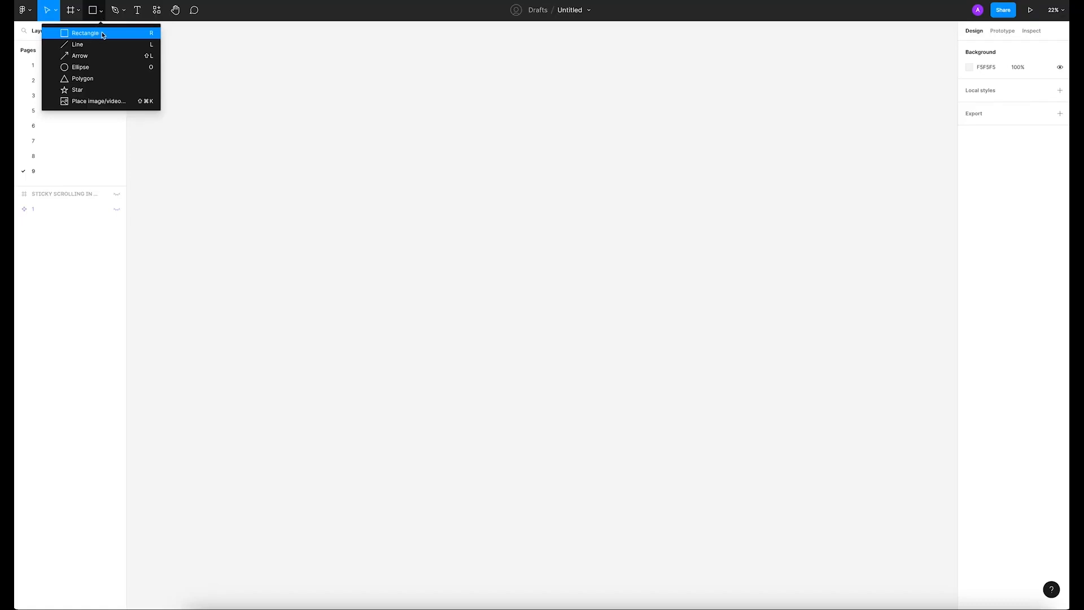
{"action": "left_click", "coordinate": [103, 35]}
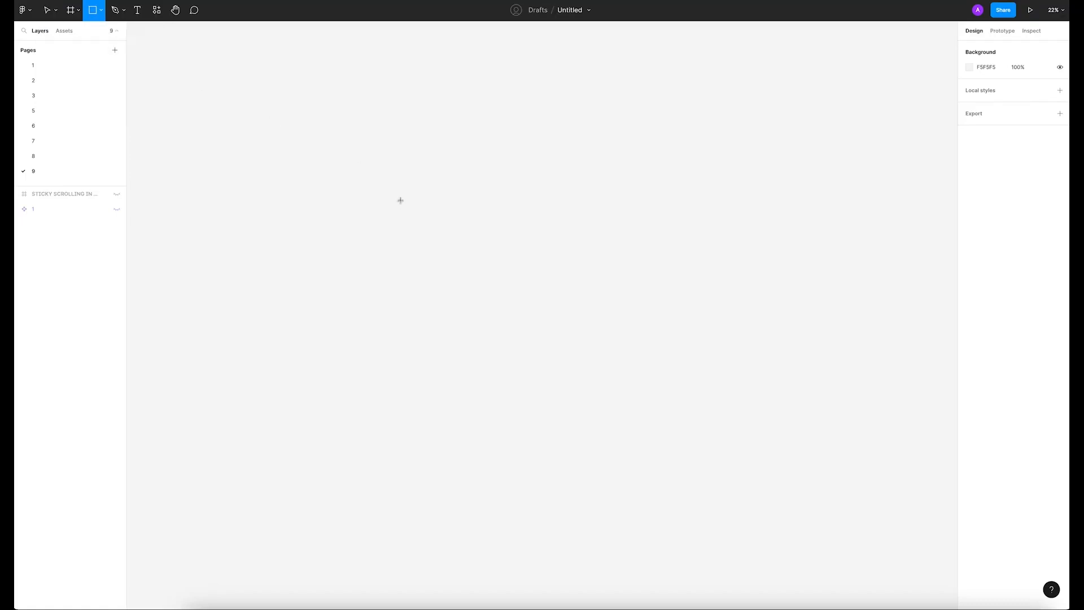
{"action": "left_click", "coordinate": [400, 200]}
{"action": "left_click", "coordinate": [995, 90]}
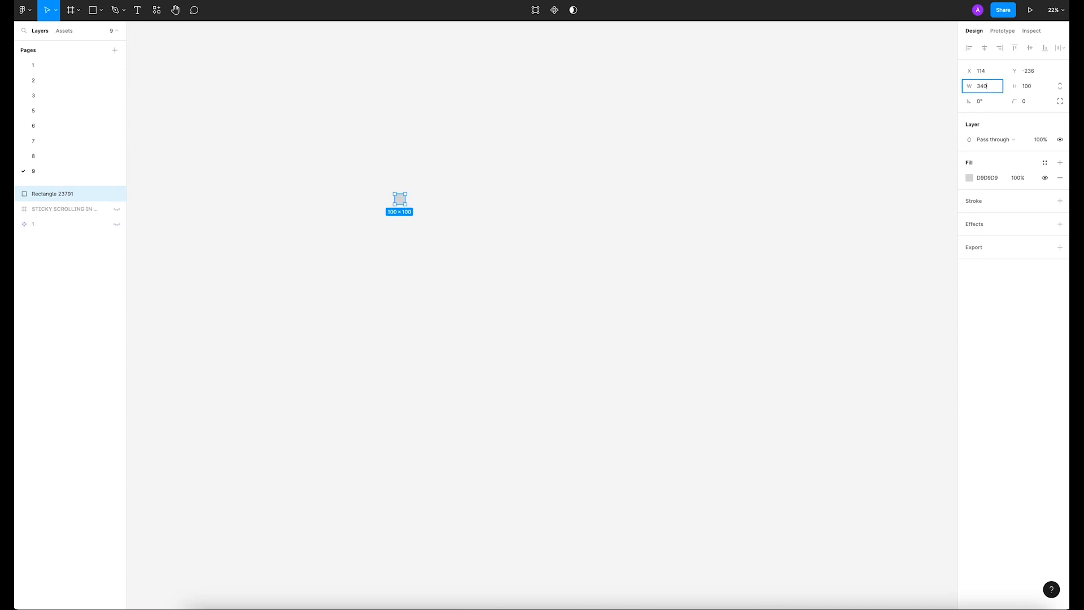
{"action": "key", "text": "Tab"}
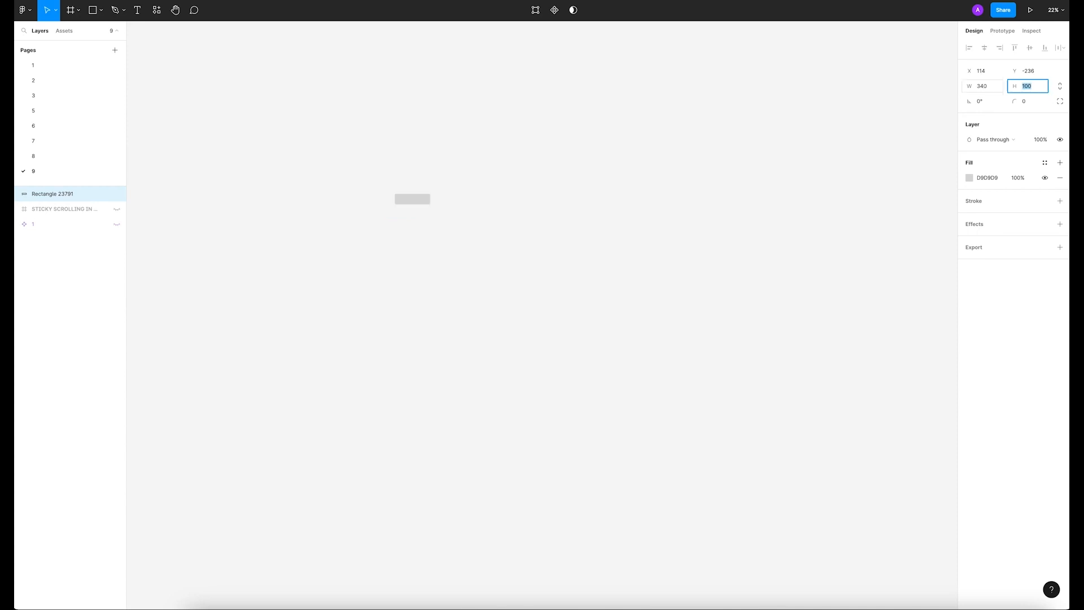
{"action": "type", "text": "234"}
{"action": "key", "text": "Return"}
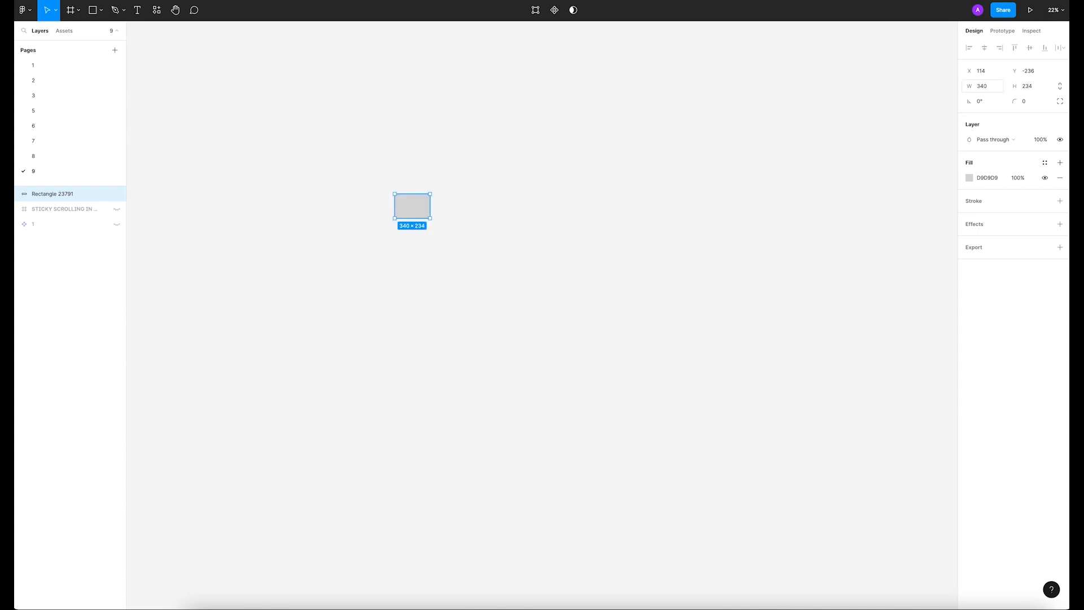
Fill the rectangle with the blue document color 3E31D3 and move it to X 211, Y -233.
{"action": "left_click", "coordinate": [616, 179]}
{"action": "scroll", "coordinate": [407, 205], "scroll_direction": "up", "scroll_amount": 8}
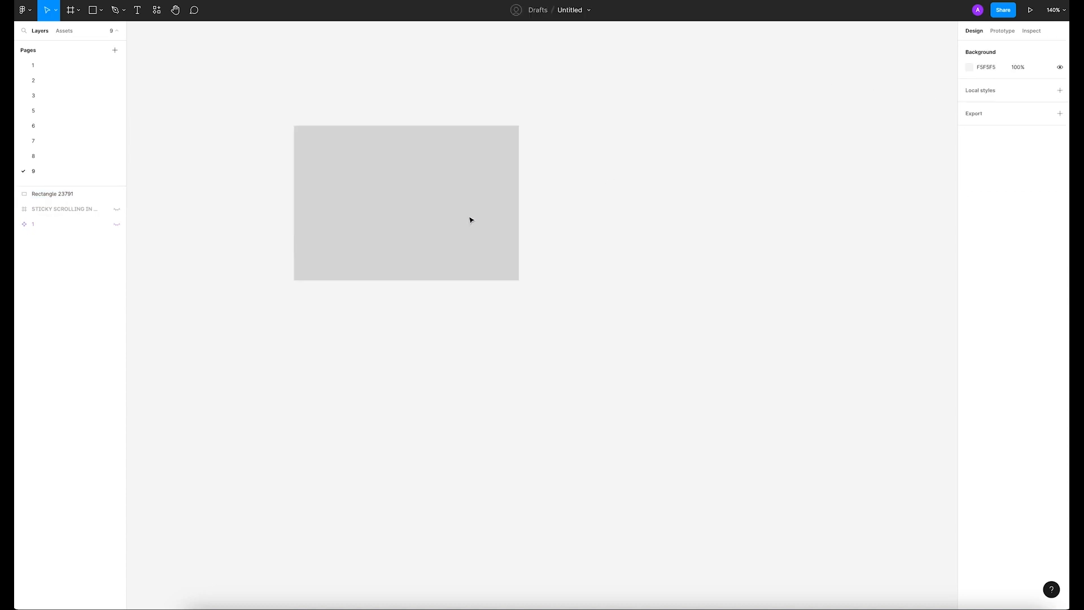
{"action": "scroll", "coordinate": [470, 218], "scroll_direction": "down", "scroll_amount": 1}
{"action": "left_click_drag", "start_coordinate": [594, 240], "coordinate": [641, 308]}
{"action": "scroll", "coordinate": [520, 263], "scroll_direction": "up", "scroll_amount": 2}
{"action": "left_click", "coordinate": [521, 265]}
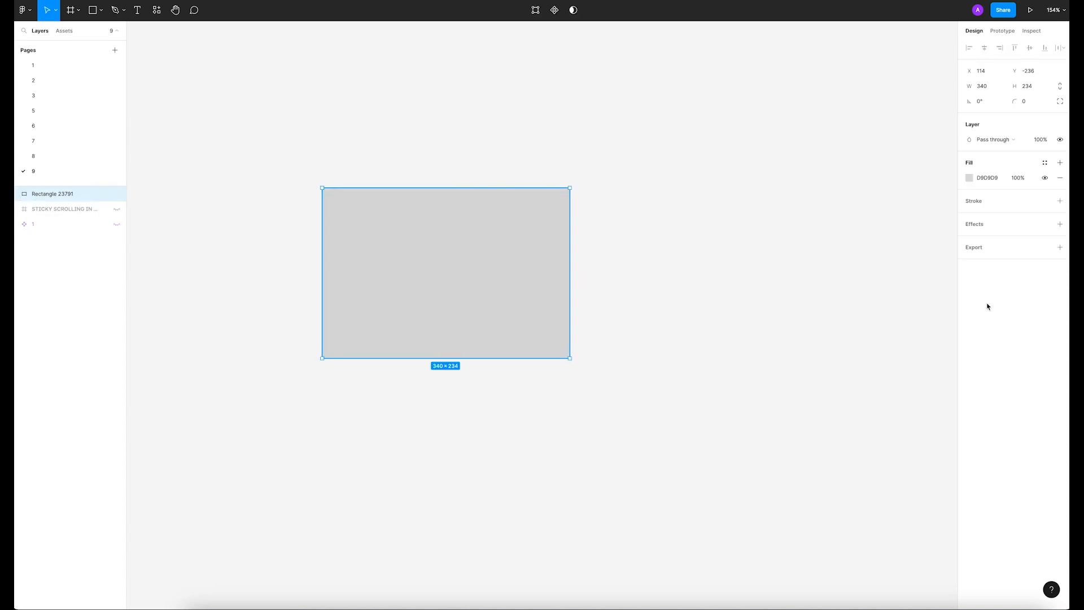
{"action": "left_click", "coordinate": [969, 177]}
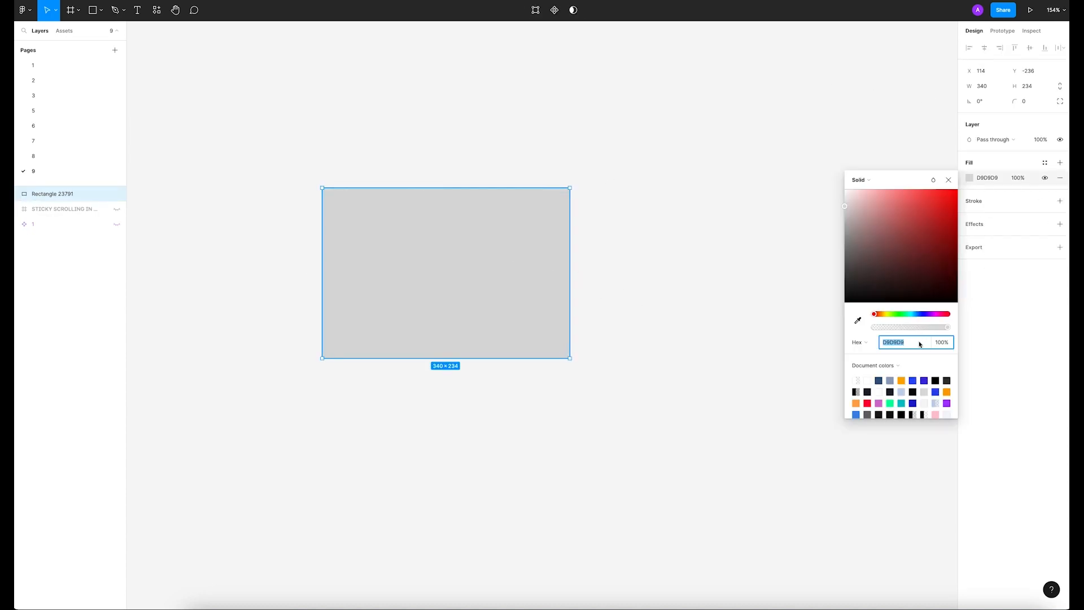
{"action": "left_click", "coordinate": [924, 381]}
{"action": "left_click", "coordinate": [668, 205]}
{"action": "left_click_drag", "start_coordinate": [484, 266], "coordinate": [552, 267]}
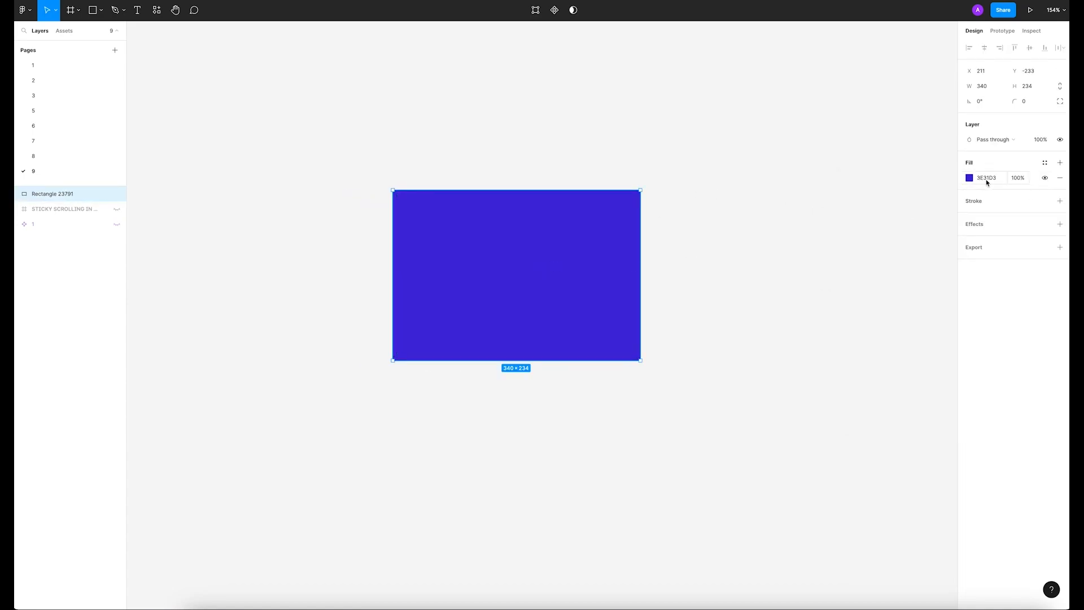
{"action": "left_click", "coordinate": [728, 228]}
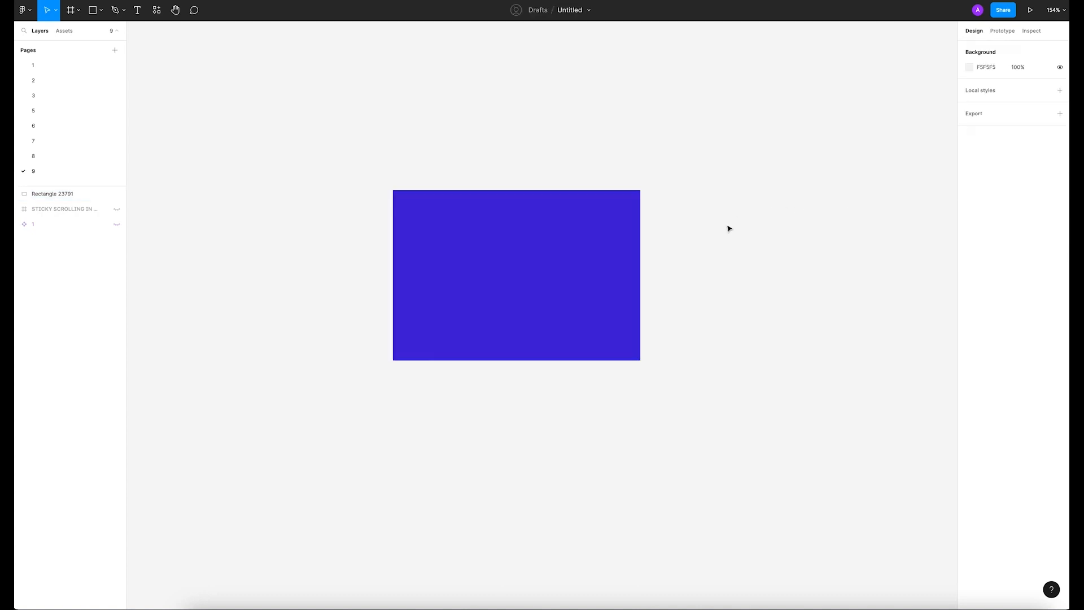
Duplicate the blue rectangle and place the copy beside the original at X 578, Y -233.
{"action": "left_click", "coordinate": [612, 237]}
{"action": "left_click_drag", "start_coordinate": [475, 249], "coordinate": [745, 250]}
{"action": "scroll", "coordinate": [790, 282], "scroll_direction": "right", "scroll_amount": 3}
Run the Unsplash plugin on the copied rectangle and insert a random photo from the animal preset.
{"action": "right_click", "coordinate": [714, 261]}
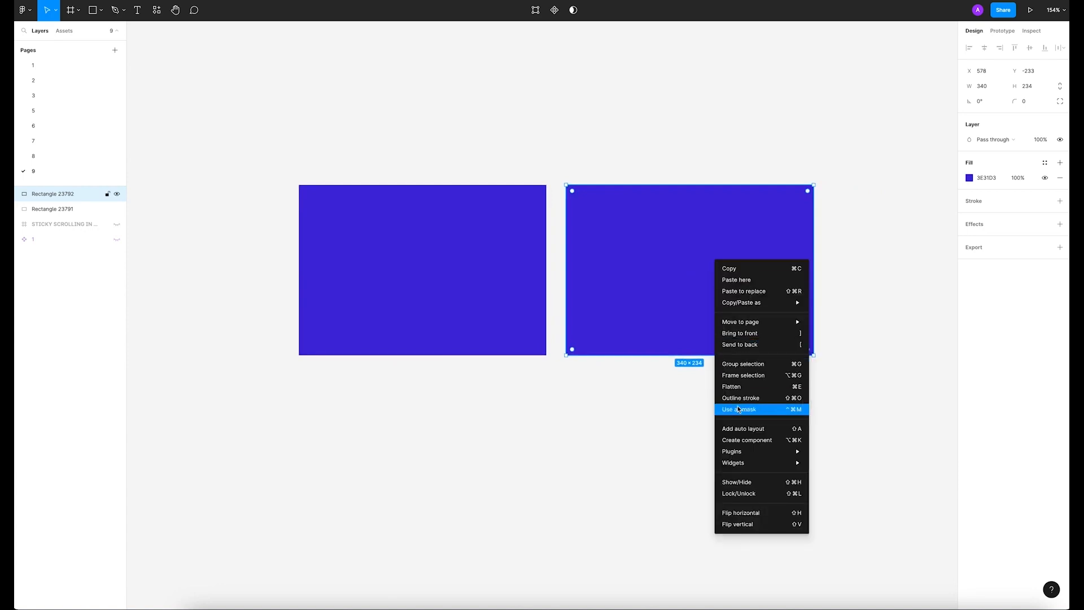
{"action": "mouse_move", "coordinate": [756, 451]}
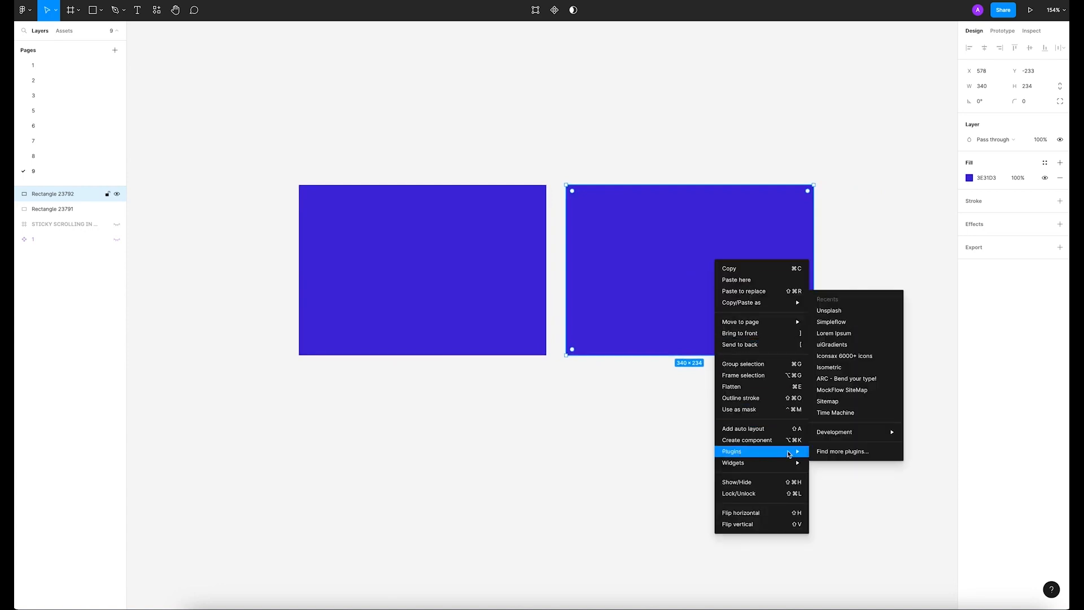
{"action": "left_click", "coordinate": [856, 312]}
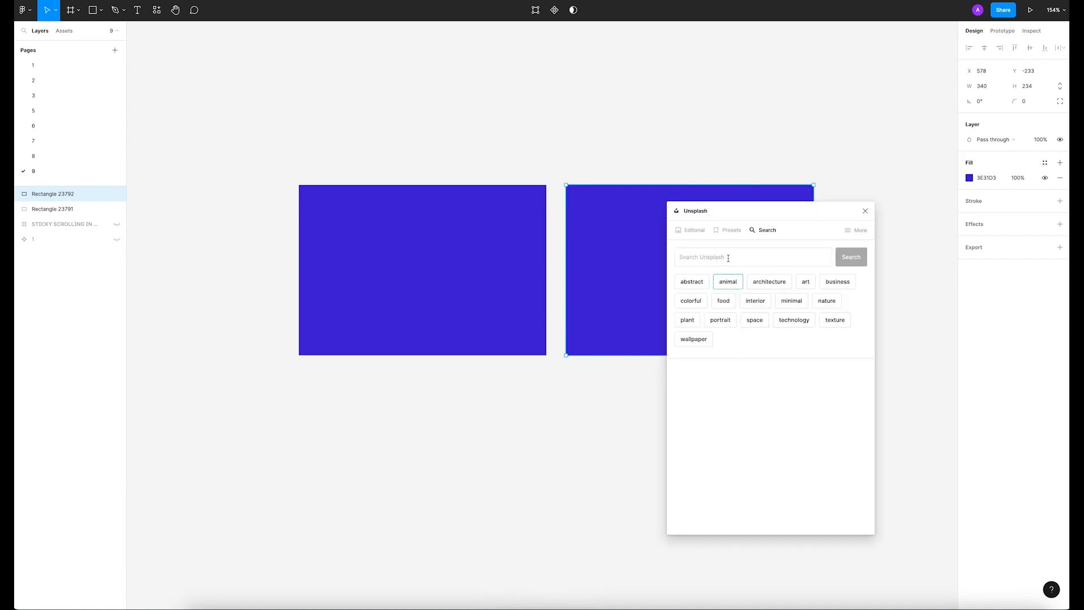
{"action": "left_click", "coordinate": [732, 230]}
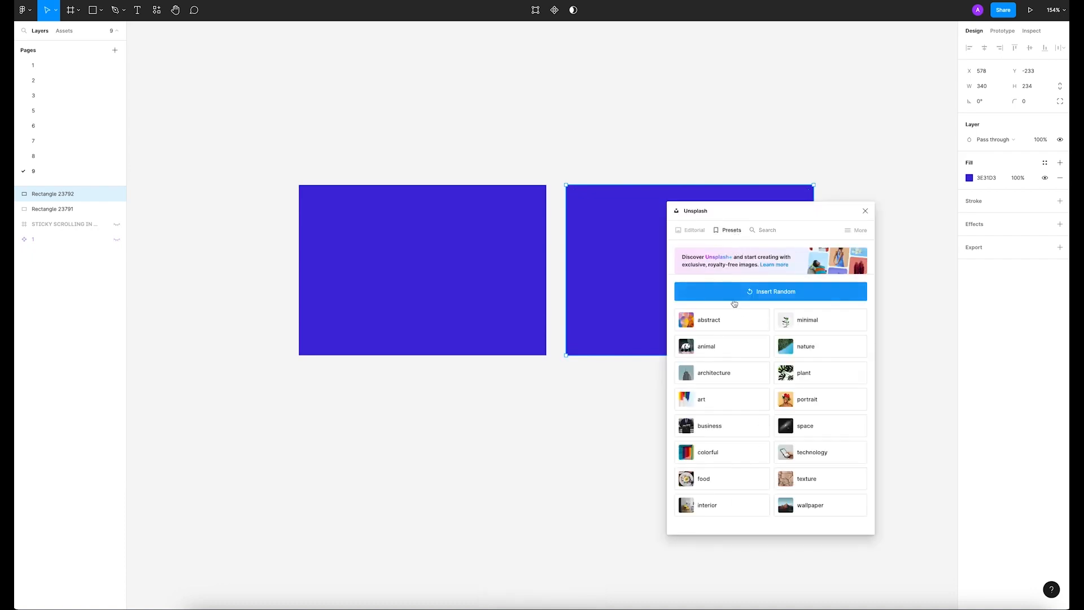
{"action": "left_click", "coordinate": [732, 353]}
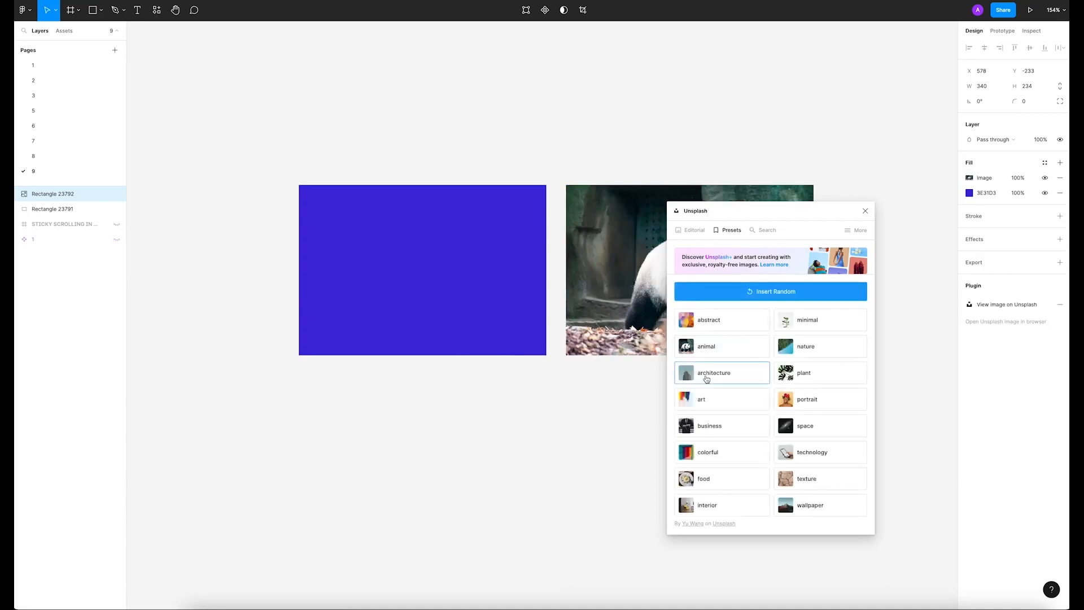
Replace the rectangle's photo with the black pug on a yellow background from the Unsplash animal results, and close the plugin.
{"action": "left_click", "coordinate": [760, 347]}
{"action": "scroll", "coordinate": [739, 375], "scroll_direction": "down", "scroll_amount": 5}
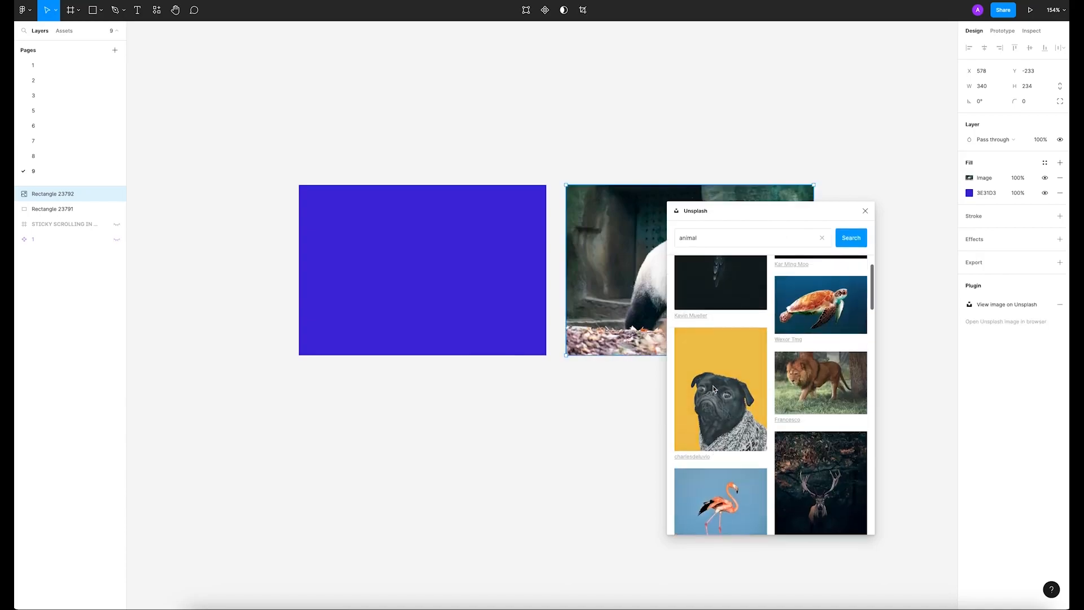
{"action": "left_click", "coordinate": [739, 373]}
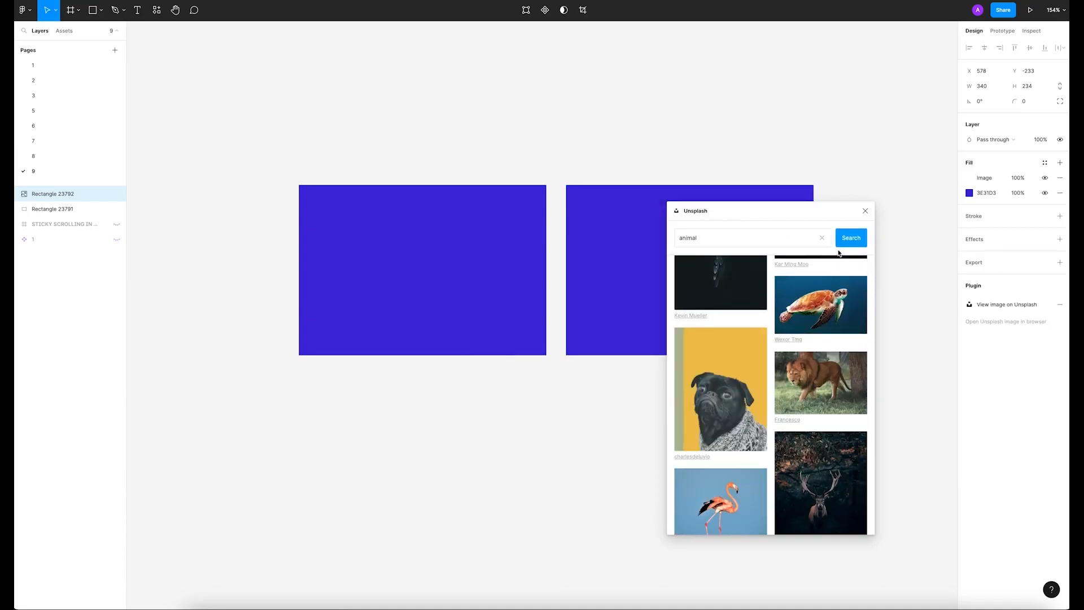
{"action": "left_click", "coordinate": [865, 210]}
{"action": "left_click", "coordinate": [832, 286]}
Move the pug photo exactly over the blue rectangle at X 211, Y -233.
{"action": "left_click", "coordinate": [765, 257]}
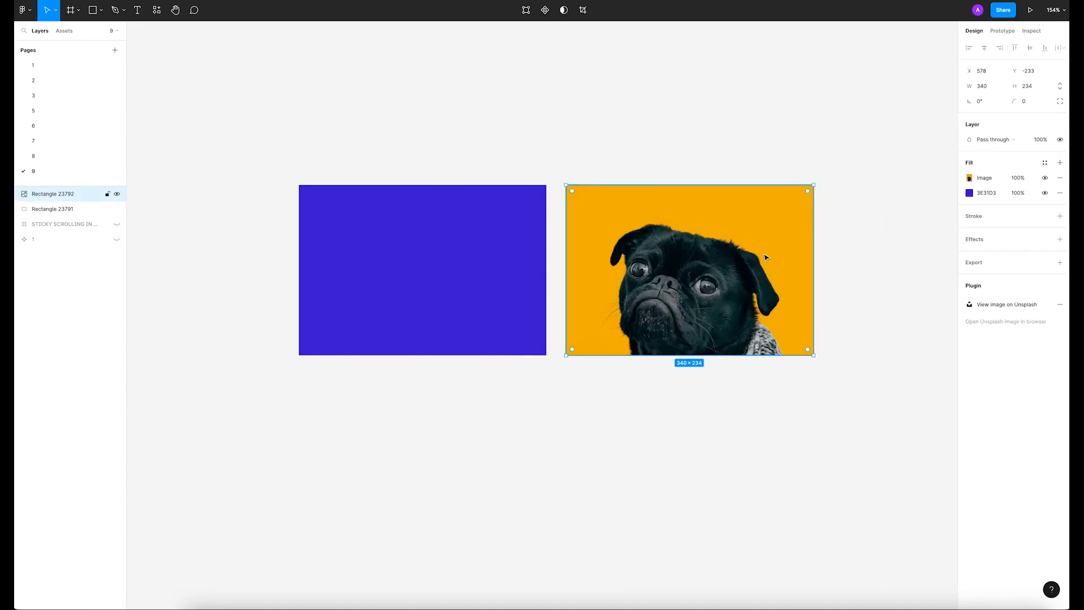
{"action": "left_click_drag", "start_coordinate": [763, 258], "coordinate": [497, 257]}
{"action": "left_click", "coordinate": [393, 96]}
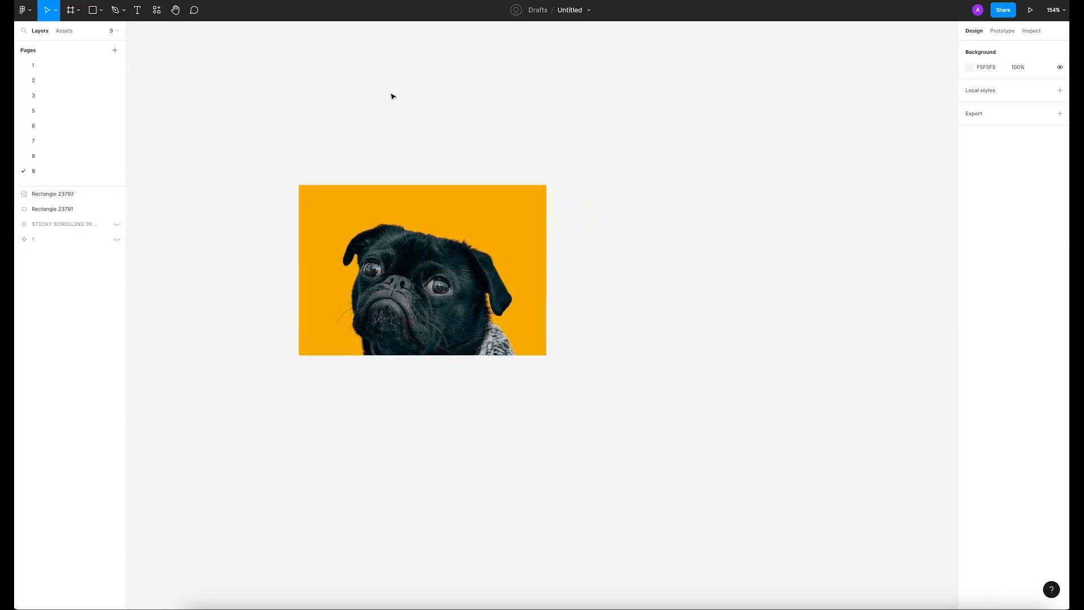
Rename the blue rectangle's layer as BG and the pug photo's layer as Image.
{"action": "left_click", "coordinate": [368, 246]}
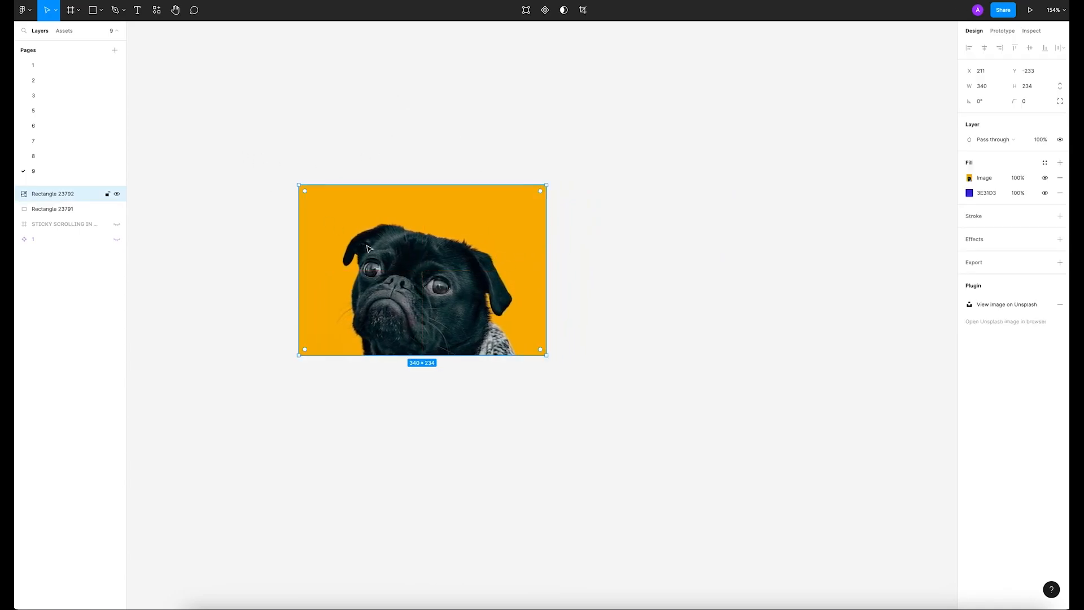
{"action": "double_click", "coordinate": [56, 214]}
{"action": "type", "text": "BG"}
{"action": "key", "text": "Return"}
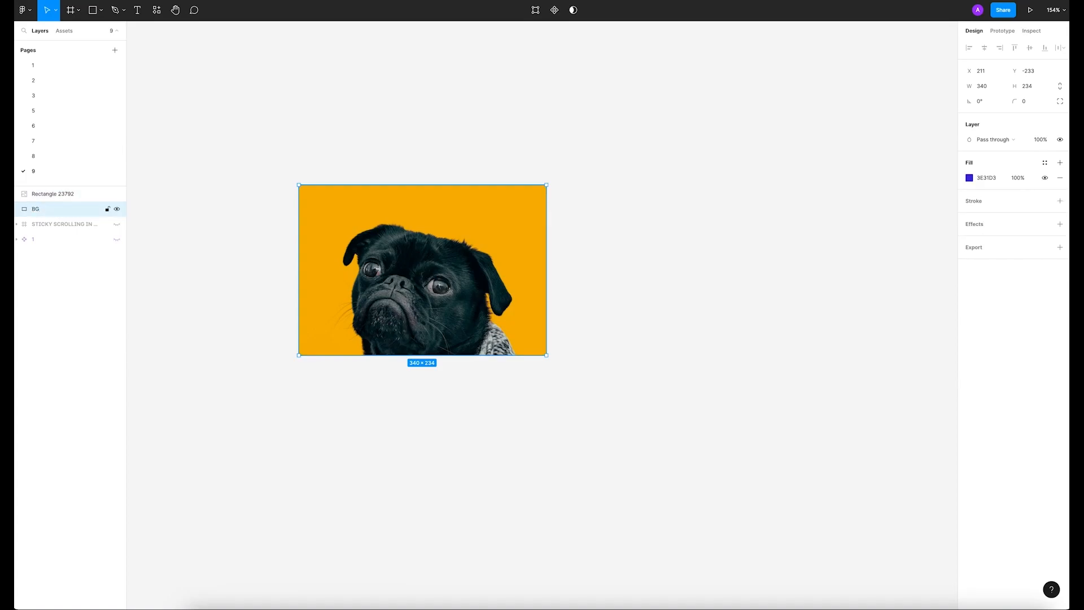
{"action": "double_click", "coordinate": [53, 194]}
{"action": "type", "text": "Image"}
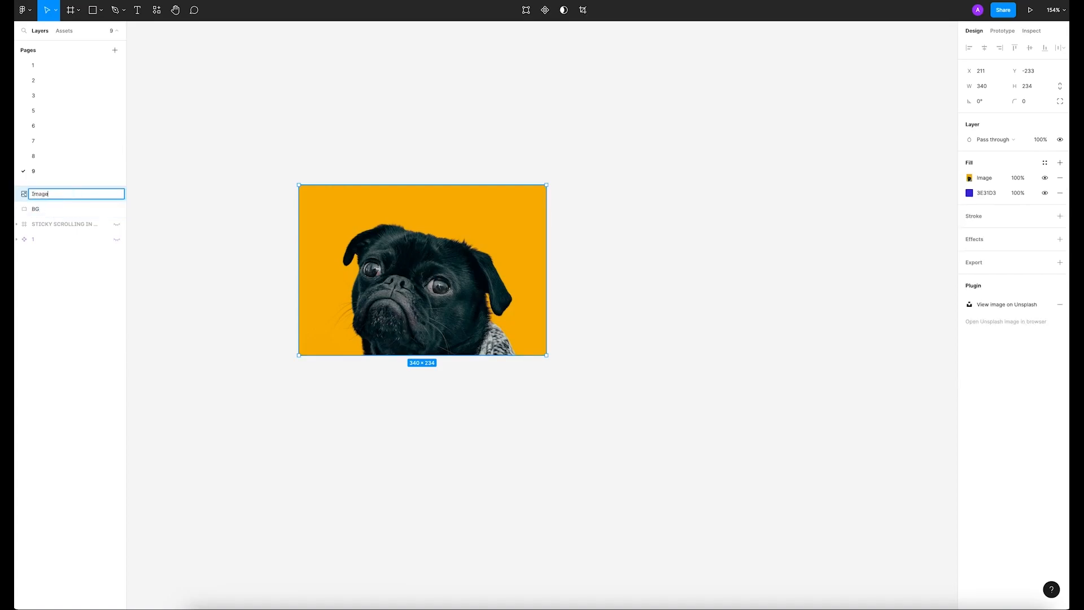
{"action": "key", "text": "Return"}
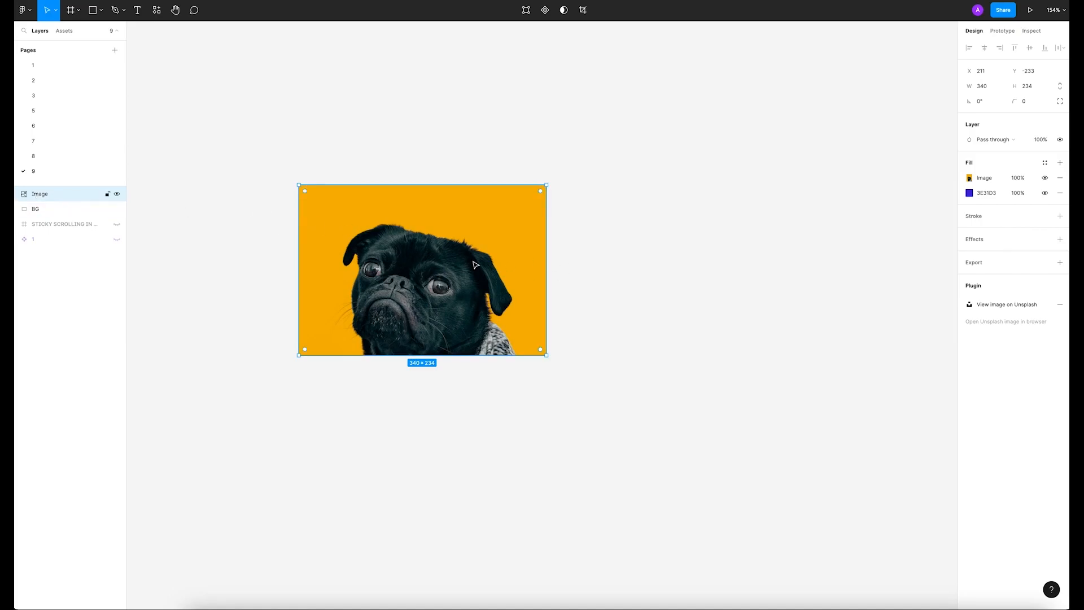
Nudge the Image layer 16 px up and 16 px to the right, to X 227, Y -249.
{"action": "key", "text": "Up"}
{"action": "key", "text": "Up"}
{"action": "key", "text": "Up"}
{"action": "key", "text": "Up"}
{"action": "key", "text": "Up"}
{"action": "key", "text": "Up"}
{"action": "key", "text": "Up"}
{"action": "key", "text": "Up"}
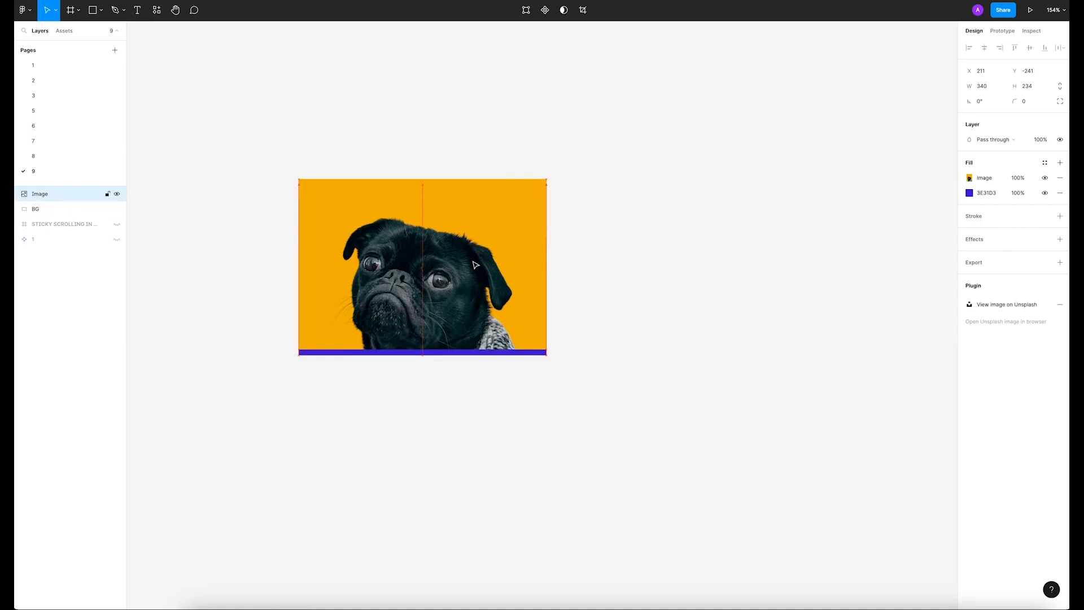
{"action": "key", "text": "Up"}
{"action": "key", "text": "Up"}
{"action": "key", "text": "Up"}
{"action": "key", "text": "Up"}
{"action": "key", "text": "Up"}
{"action": "key", "text": "Up"}
{"action": "key", "text": "Up"}
{"action": "key", "text": "Up"}
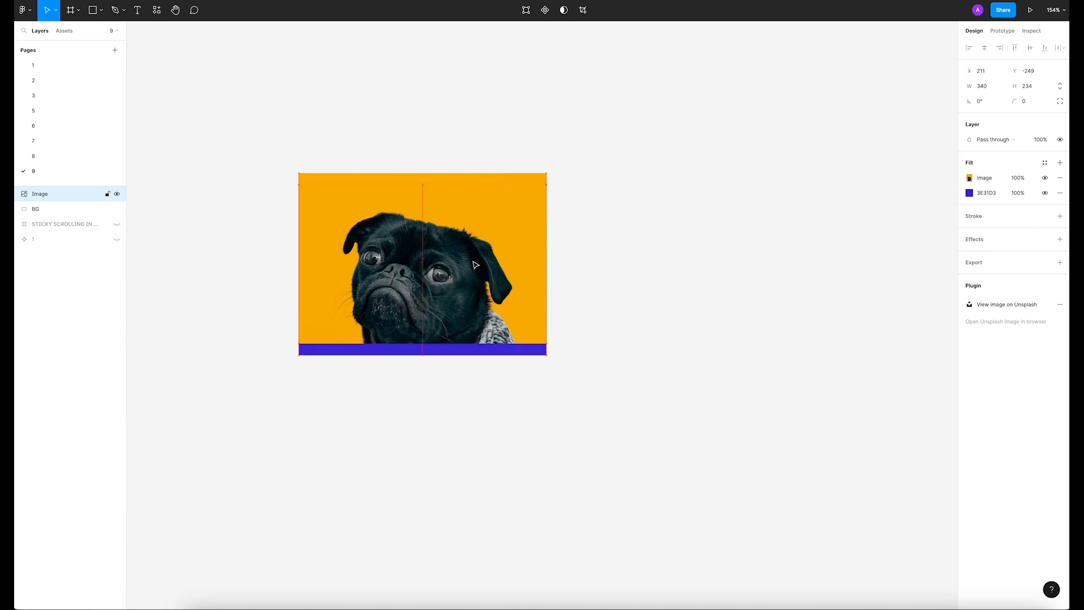
{"action": "key", "text": "Right"}
{"action": "key", "text": "Right"}
{"action": "key", "text": "Right"}
{"action": "key", "text": "Right"}
{"action": "key", "text": "Right"}
{"action": "key", "text": "Right"}
{"action": "key", "text": "Right"}
{"action": "key", "text": "Right"}
{"action": "key", "text": "Right"}
{"action": "key", "text": "Right"}
{"action": "key", "text": "Right"}
{"action": "key", "text": "Right"}
{"action": "key", "text": "Right"}
{"action": "key", "text": "Right"}
{"action": "key", "text": "Right"}
{"action": "key", "text": "Right"}
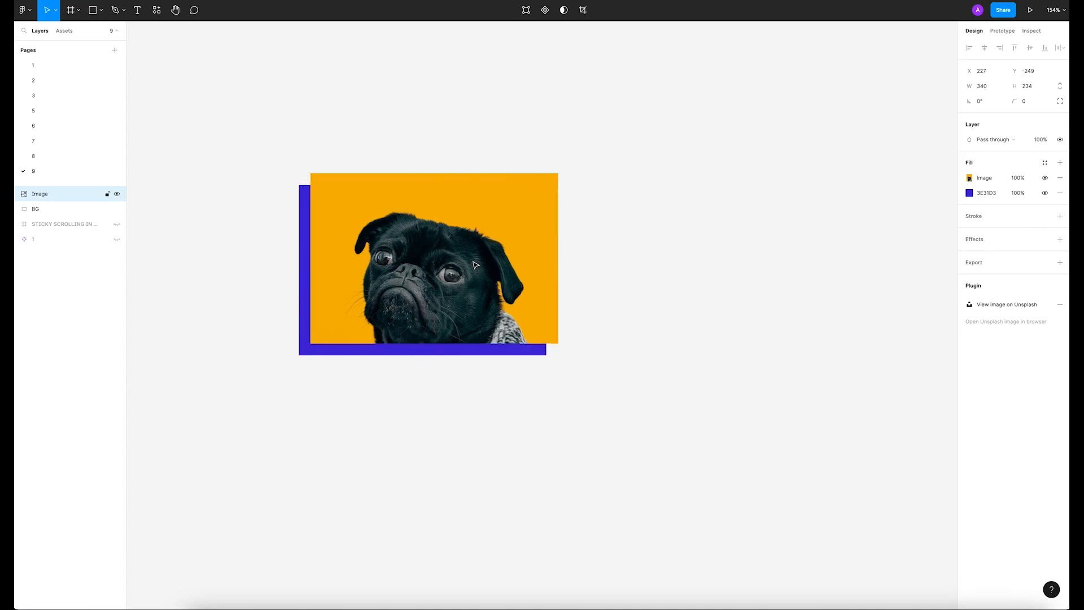
{"action": "left_click", "coordinate": [285, 214]}
Draw a closed 16 px Pen-tool triangle filling the gap between the upper-left corners of BG and Image, and hide its stroke.
{"action": "scroll", "coordinate": [297, 177], "scroll_direction": "up", "scroll_amount": 10, "text": "ctrl"}
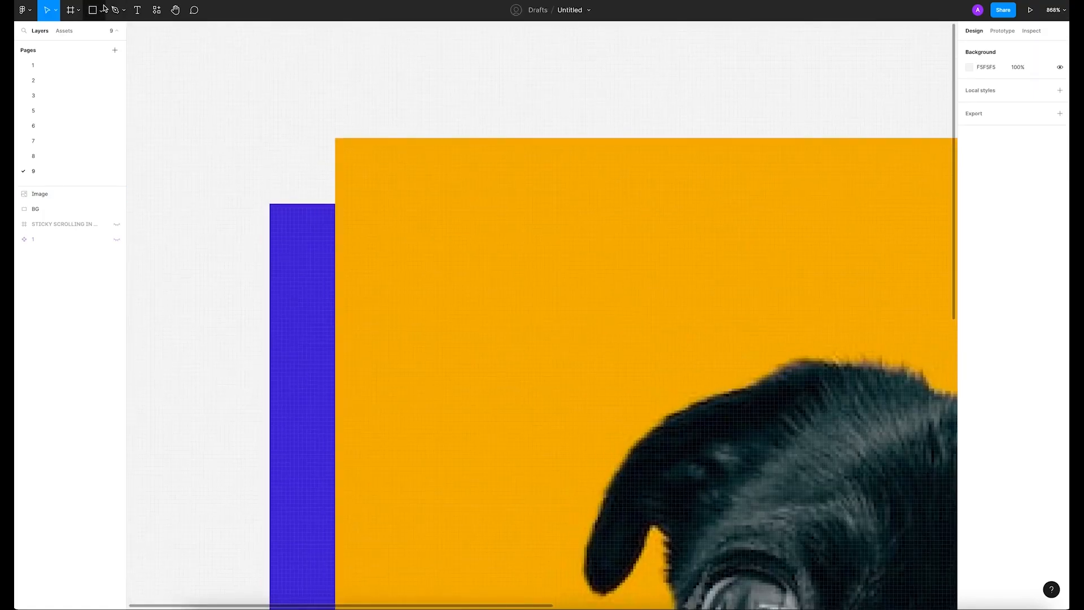
{"action": "left_click", "coordinate": [124, 10]}
{"action": "left_click", "coordinate": [116, 29]}
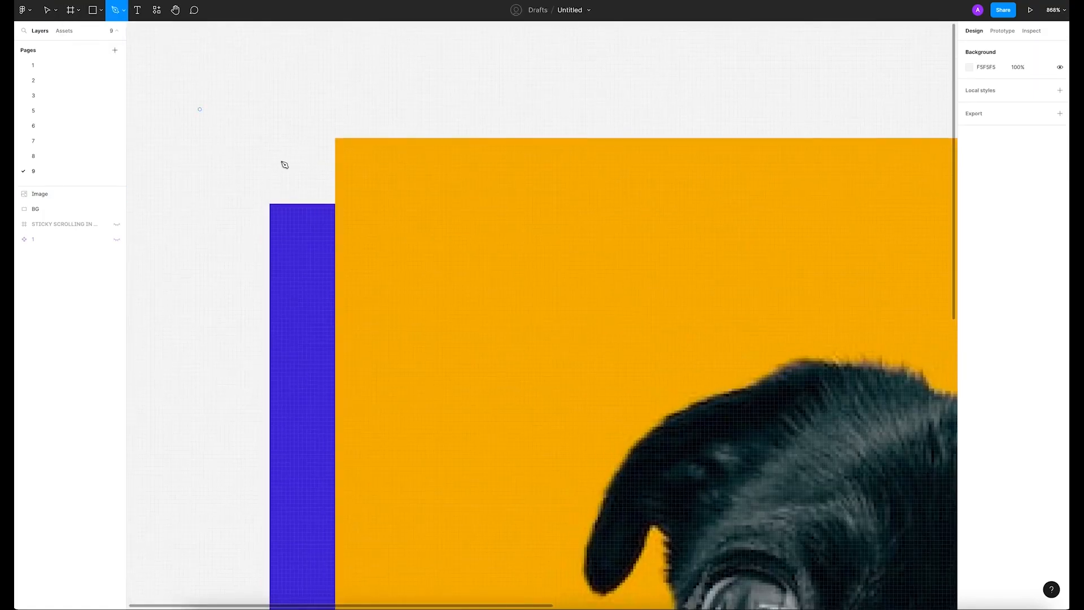
{"action": "scroll", "coordinate": [272, 204], "scroll_direction": "up", "scroll_amount": 5, "text": "ctrl"}
{"action": "left_click", "coordinate": [271, 202]}
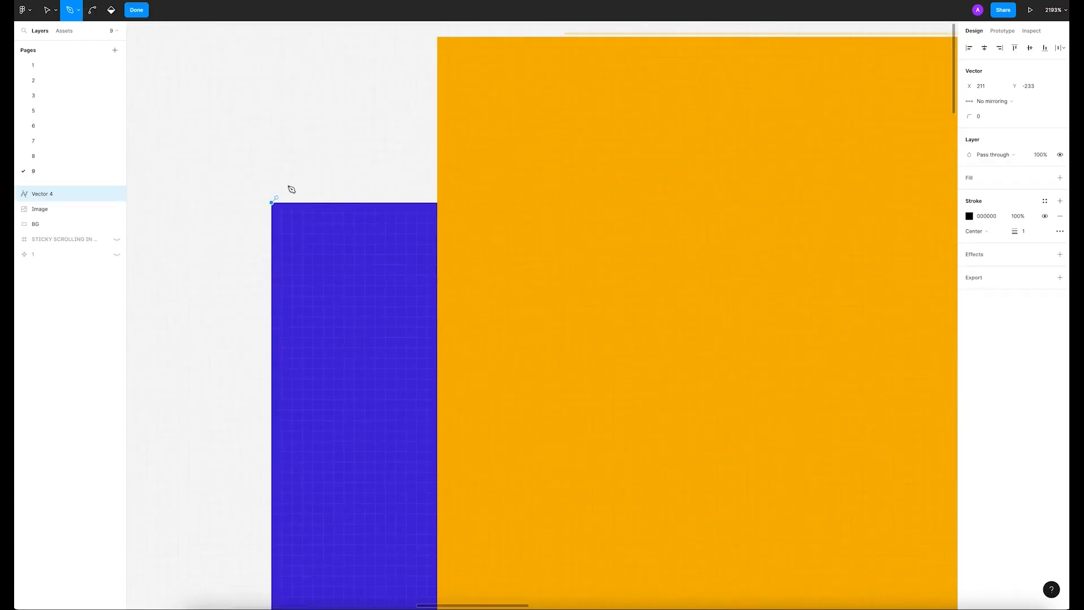
{"action": "left_click", "coordinate": [437, 38]}
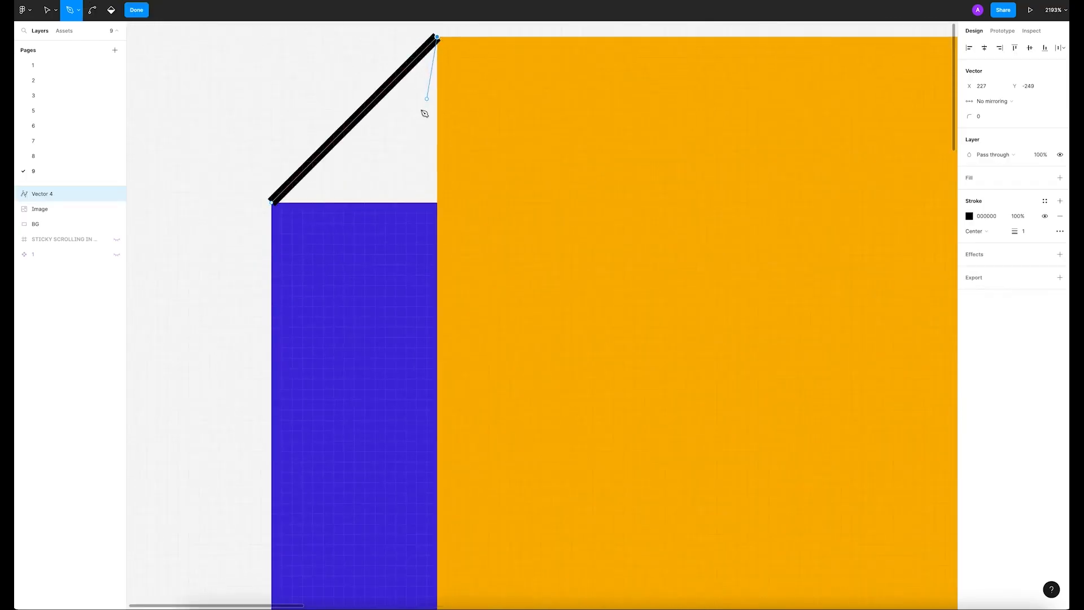
{"action": "left_click", "coordinate": [436, 202]}
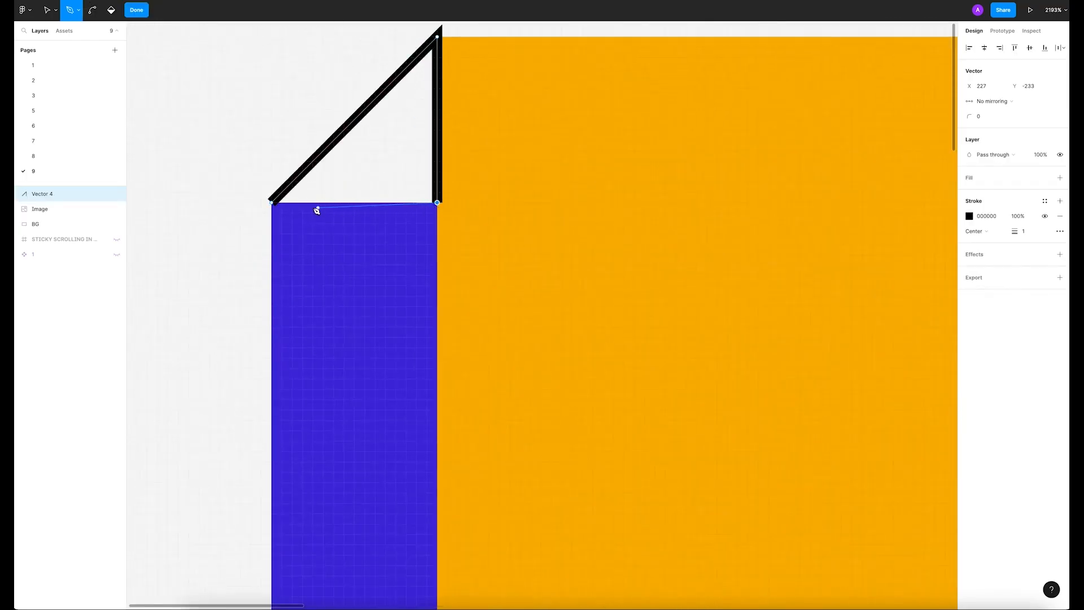
{"action": "left_click", "coordinate": [272, 202]}
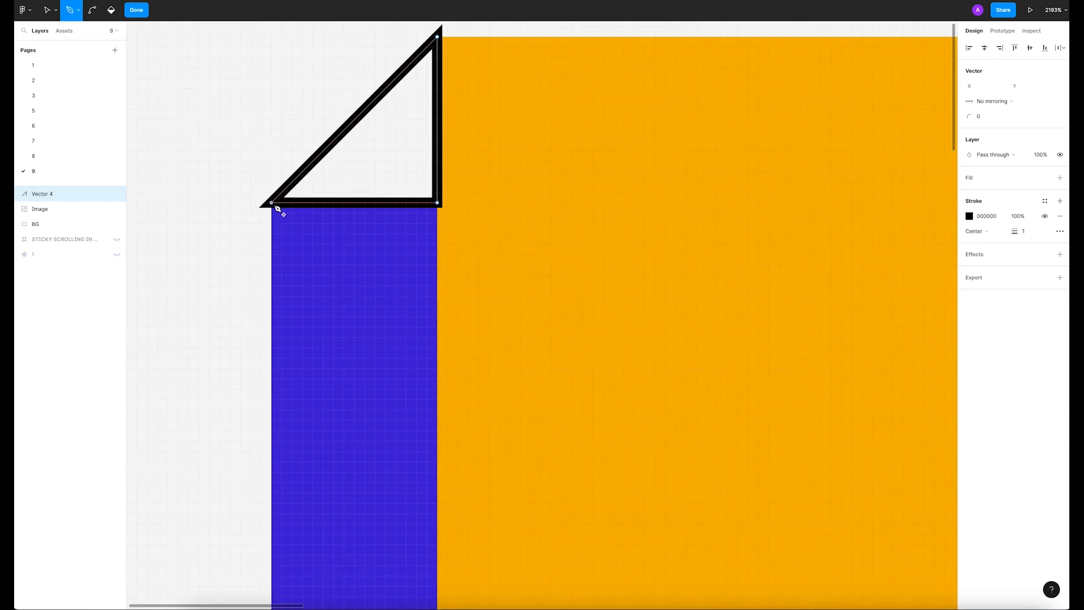
{"action": "left_click", "coordinate": [1044, 217]}
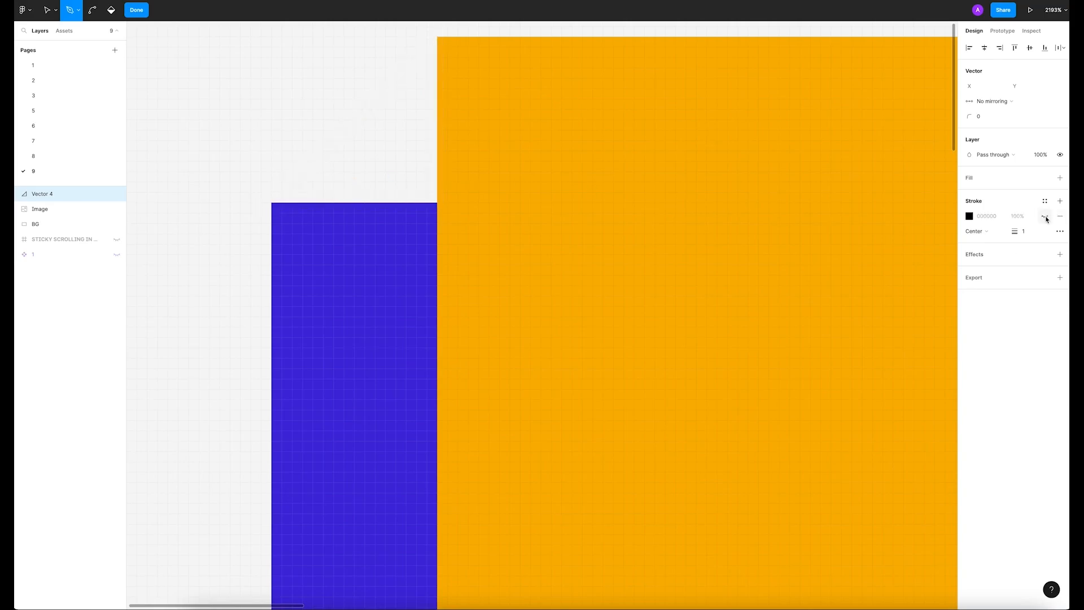
Give the corner triangle a solid fill sampled from the blue rectangle, 3E31D3, and finish editing the vector.
{"action": "left_click", "coordinate": [1061, 178]}
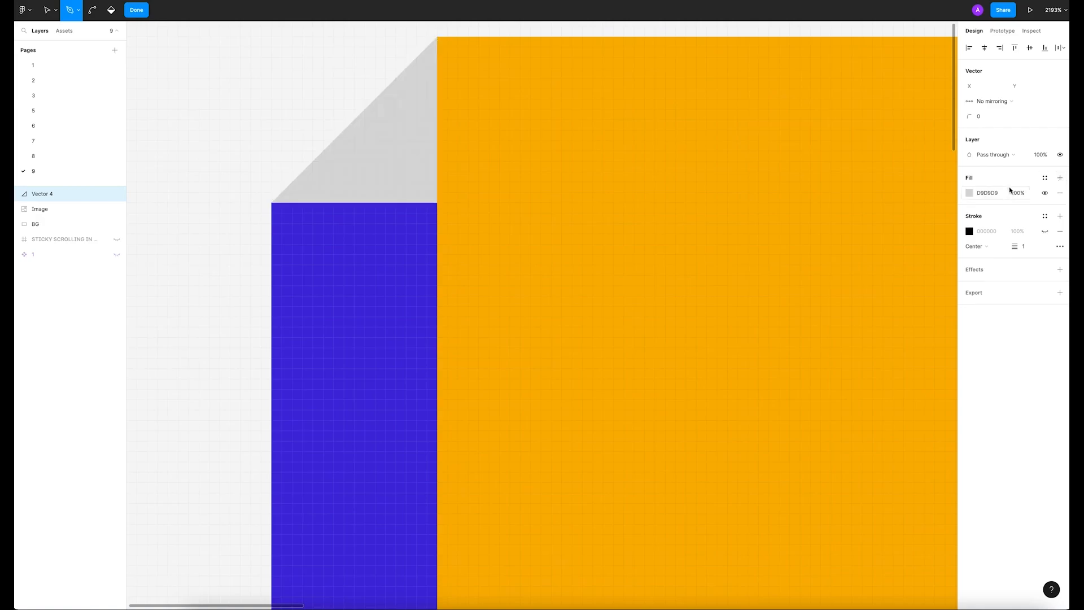
{"action": "left_click", "coordinate": [975, 193]}
{"action": "left_click", "coordinate": [857, 335]}
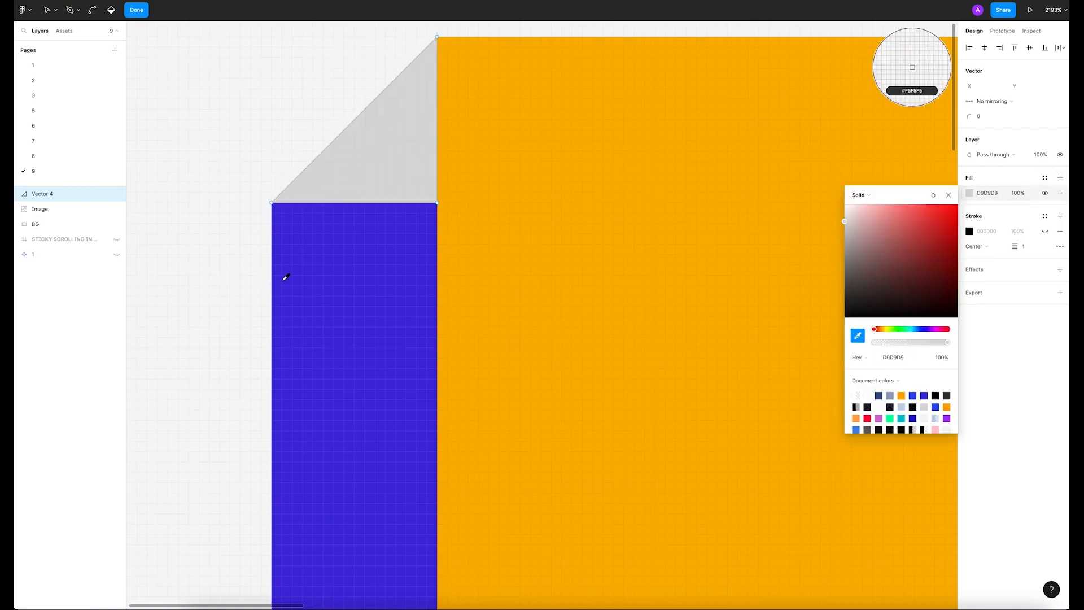
{"action": "left_click", "coordinate": [327, 248]}
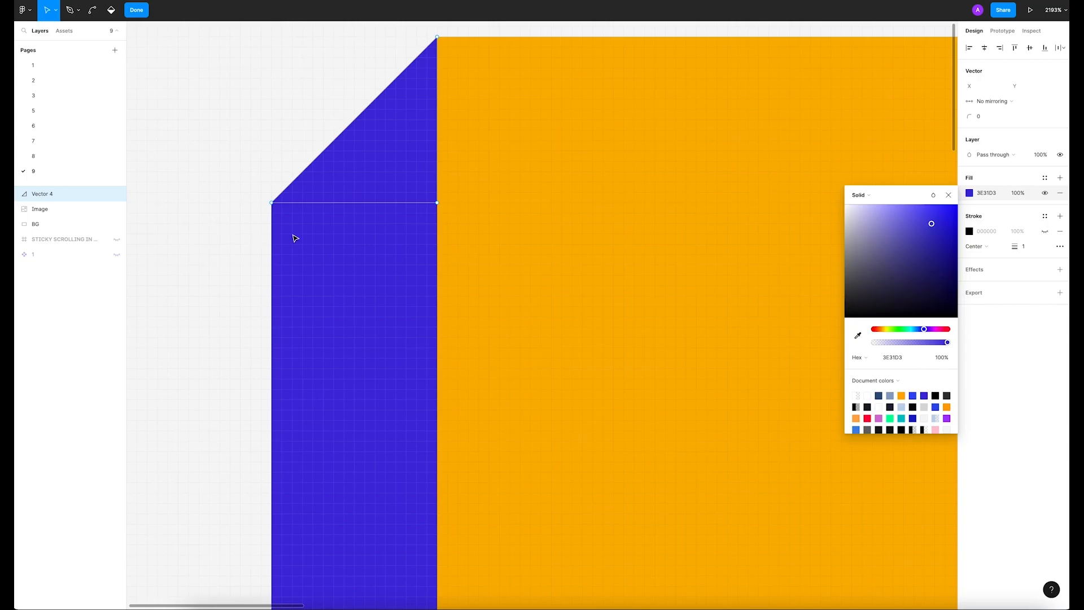
{"action": "key", "text": "Escape"}
{"action": "key", "text": "Escape"}
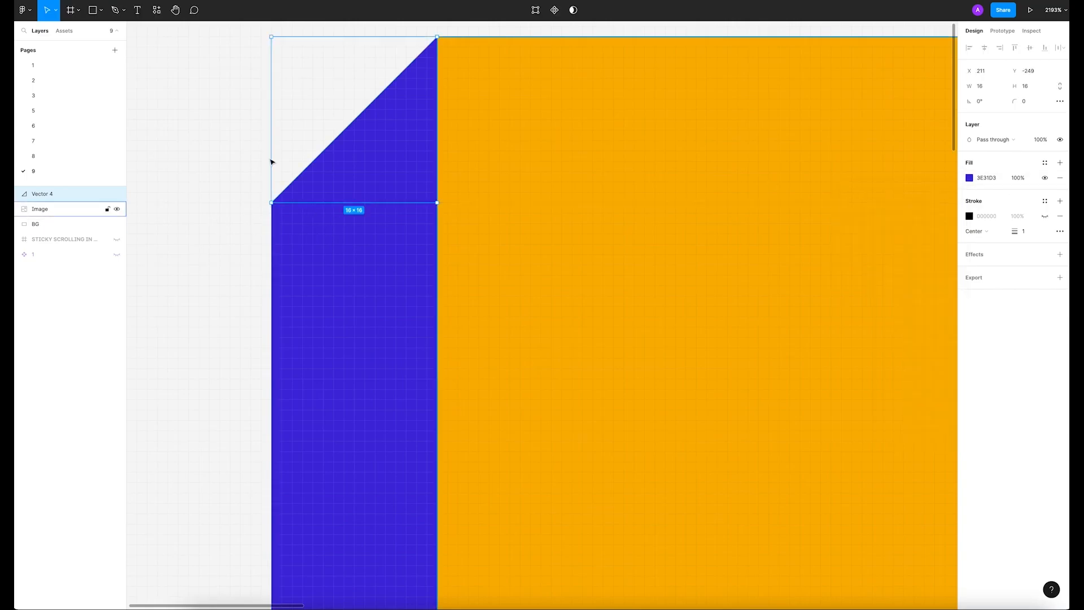
{"action": "key", "text": "Escape"}
Duplicate the blue triangle, rotate the copy to -180°, and fit it into the gap between the lower-right corners of BG and Image.
{"action": "key", "text": "shift+1"}
{"action": "left_click_drag", "start_coordinate": [261, 154], "coordinate": [823, 472]}
{"action": "left_click_drag", "start_coordinate": [819, 159], "coordinate": [775, 489]}
{"action": "left_click", "coordinate": [885, 470]}
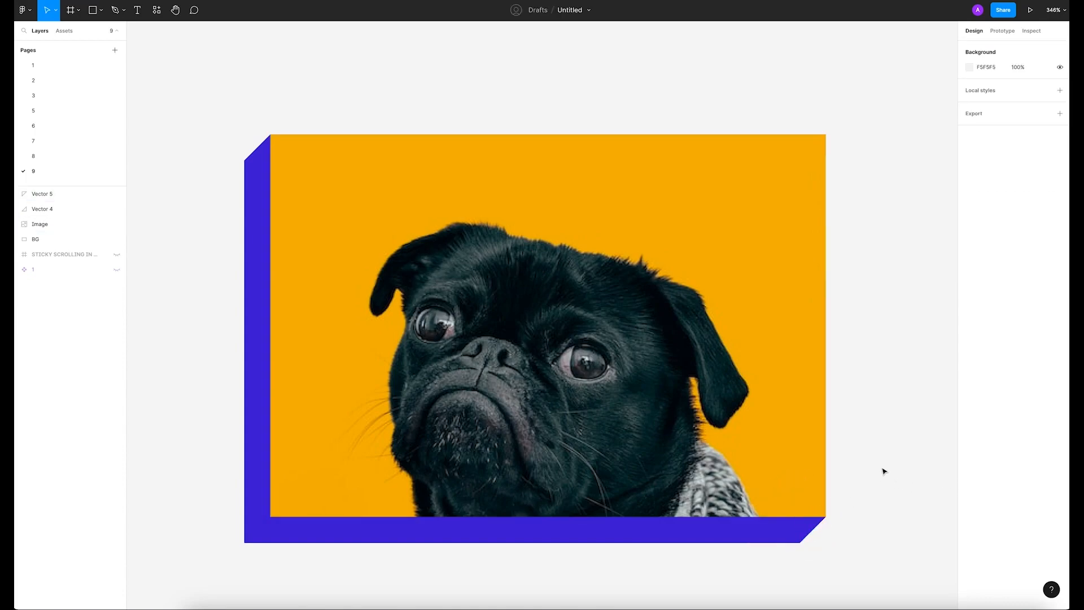
{"action": "scroll", "coordinate": [829, 508], "scroll_direction": "down", "scroll_amount": 2}
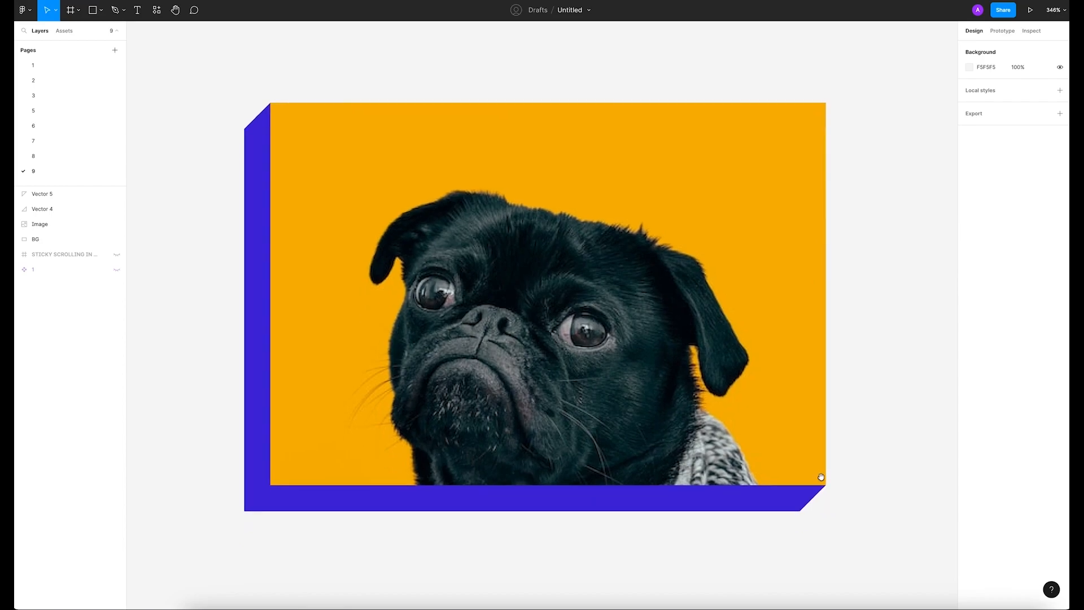
Combine both blue triangles and the BG rectangle into one shape with Union selection.
{"action": "left_click", "coordinate": [806, 504]}
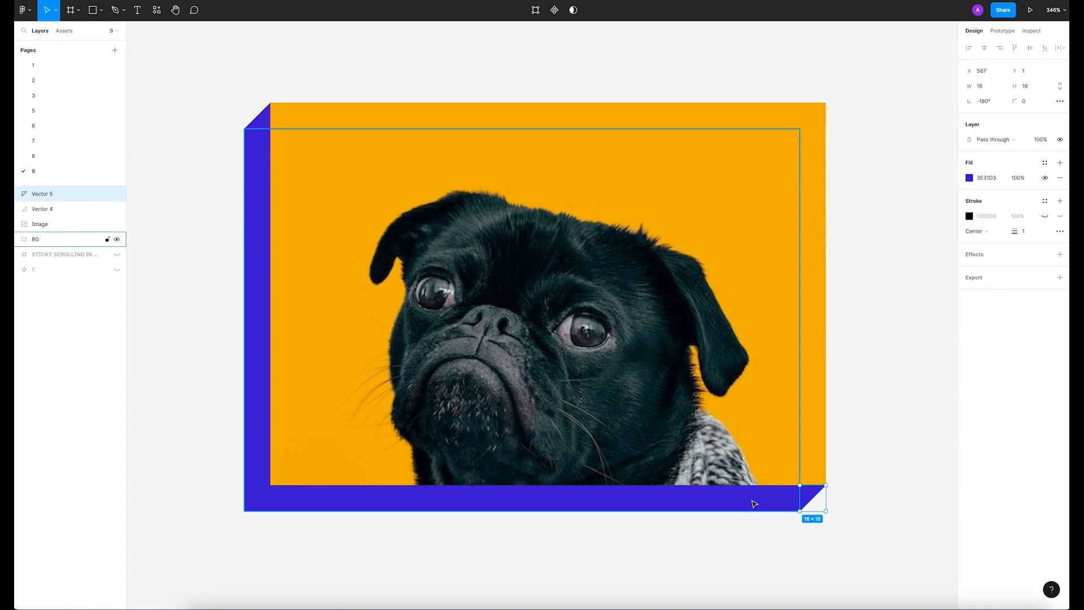
{"action": "left_click", "coordinate": [755, 504], "text": "shift"}
{"action": "left_click", "coordinate": [256, 118], "text": "shift"}
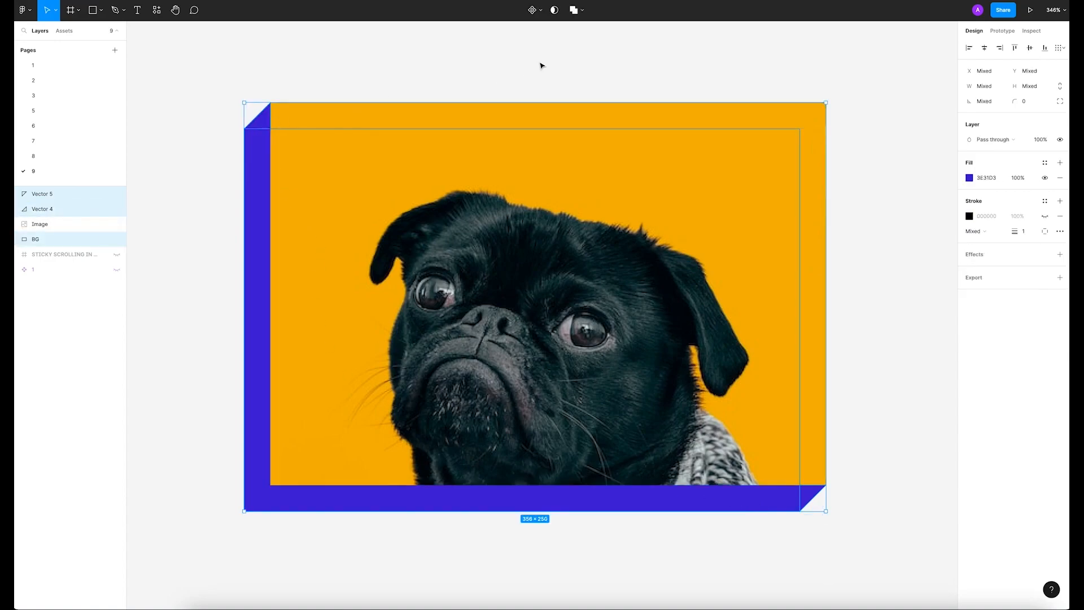
{"action": "left_click", "coordinate": [580, 10]}
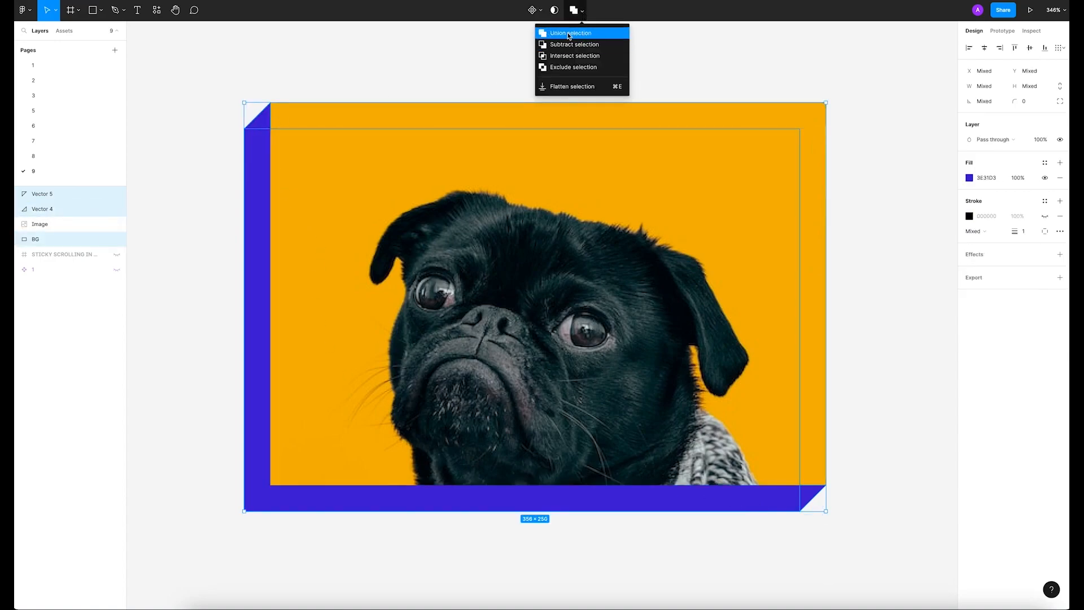
{"action": "left_click", "coordinate": [569, 34]}
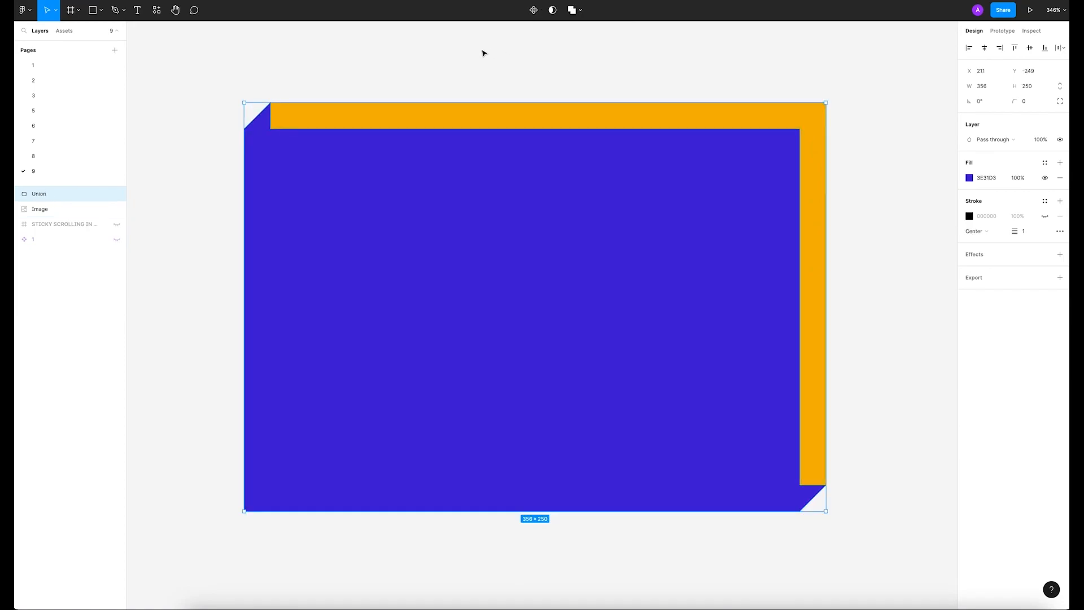
{"action": "left_click", "coordinate": [482, 52]}
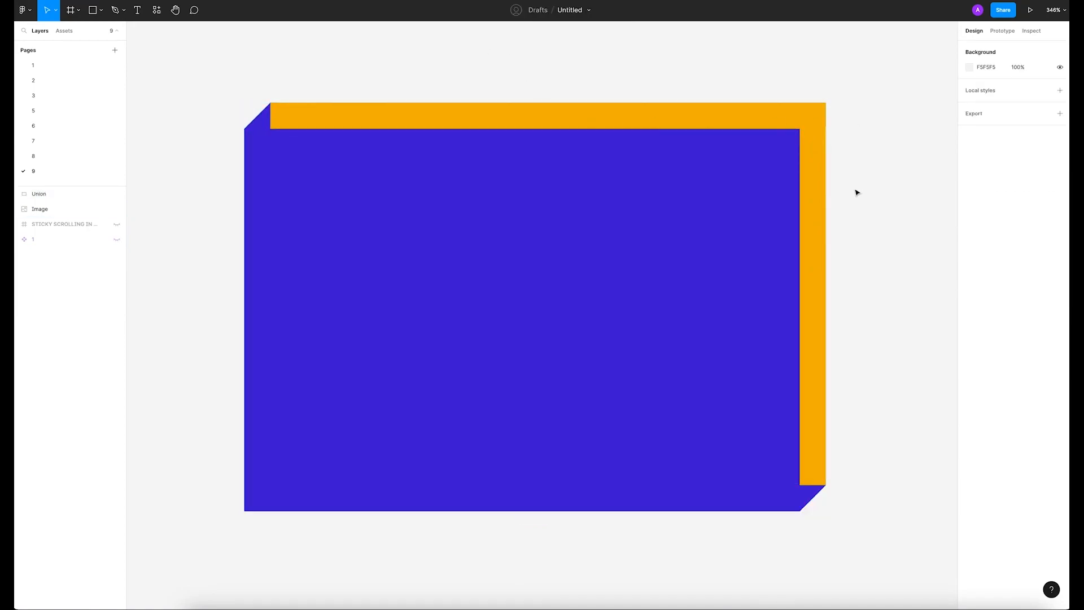
Bring the Image layer forward, above the Union shape.
{"action": "left_click", "coordinate": [823, 137]}
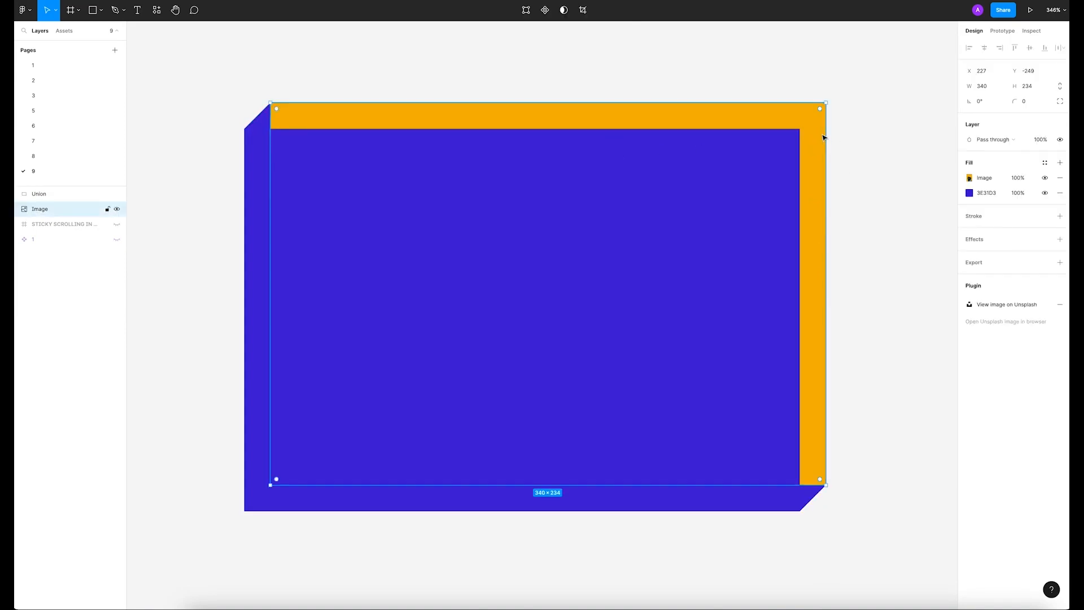
{"action": "key", "text": "ctrl+]"}
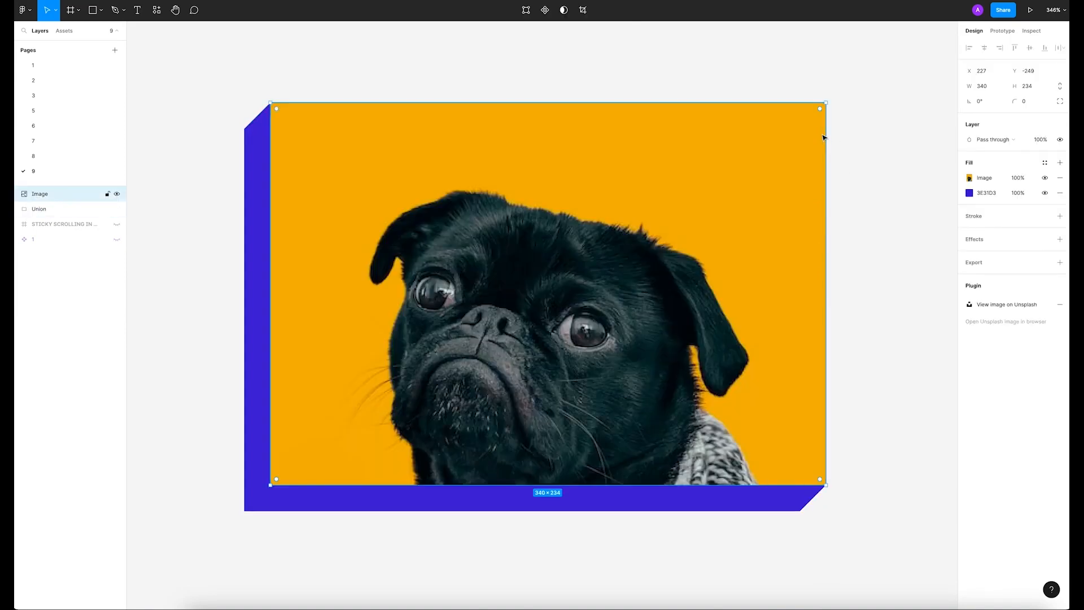
{"action": "left_click", "coordinate": [842, 161]}
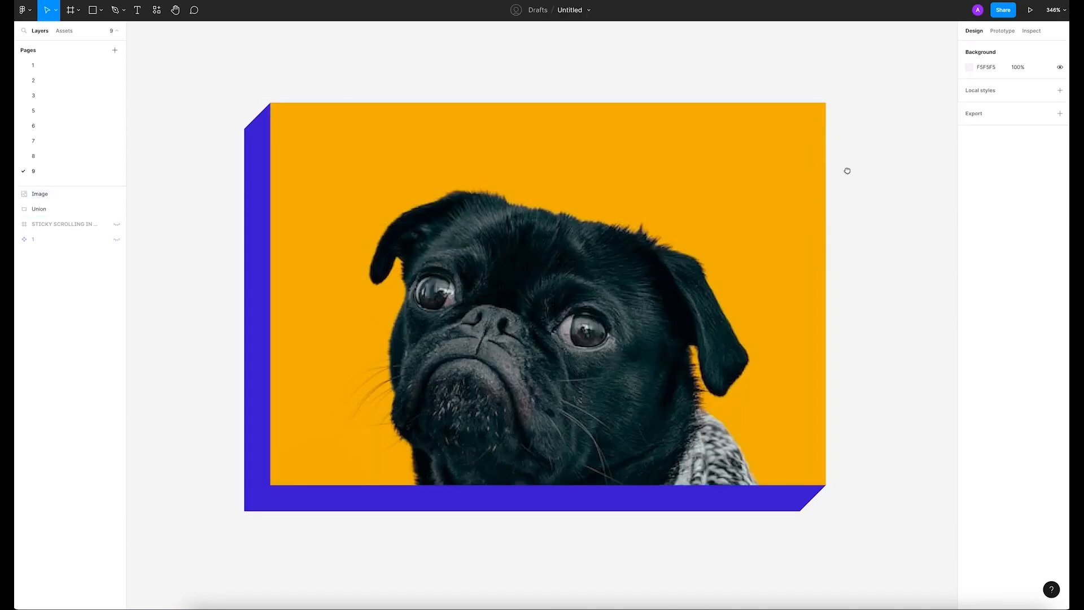
Add a 340 × 234 frame beside the pug card at X 587, Y -304, and hide its white fill.
{"action": "left_click_drag", "start_coordinate": [848, 171], "coordinate": [834, 159]}
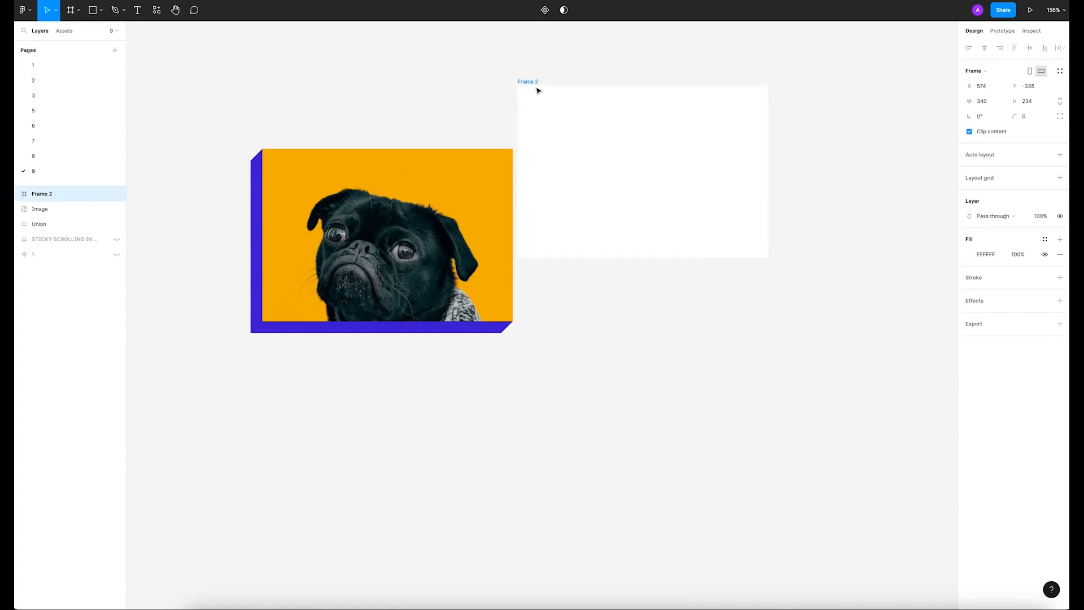
{"action": "left_click_drag", "start_coordinate": [536, 90], "coordinate": [546, 111]}
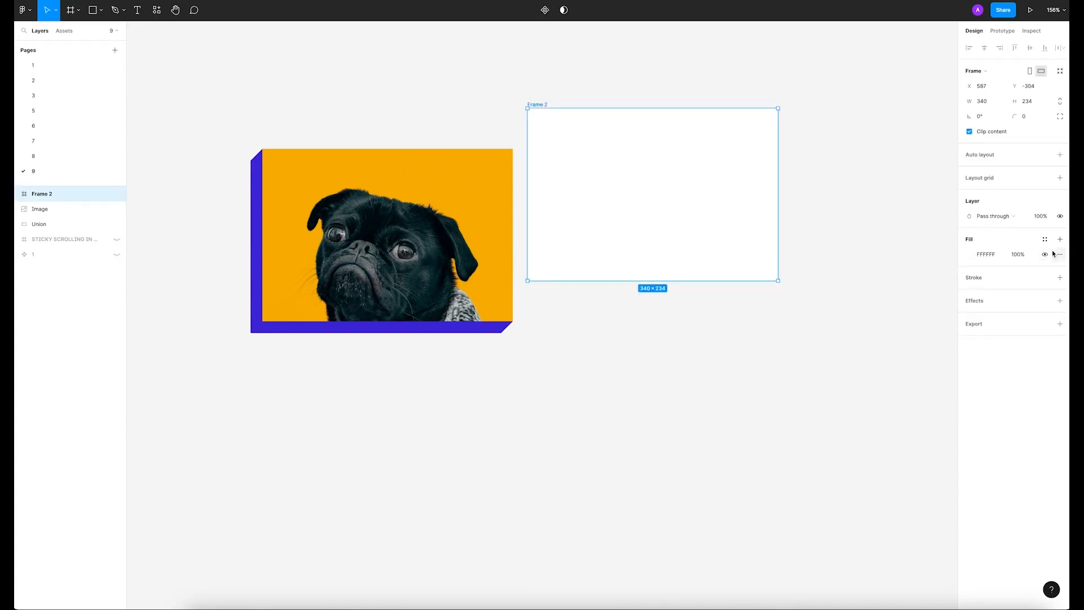
{"action": "left_click", "coordinate": [1046, 255]}
{"action": "left_click", "coordinate": [857, 181]}
Rename the empty frame as Clip Mask.
{"action": "left_click", "coordinate": [538, 106]}
{"action": "double_click", "coordinate": [539, 105]}
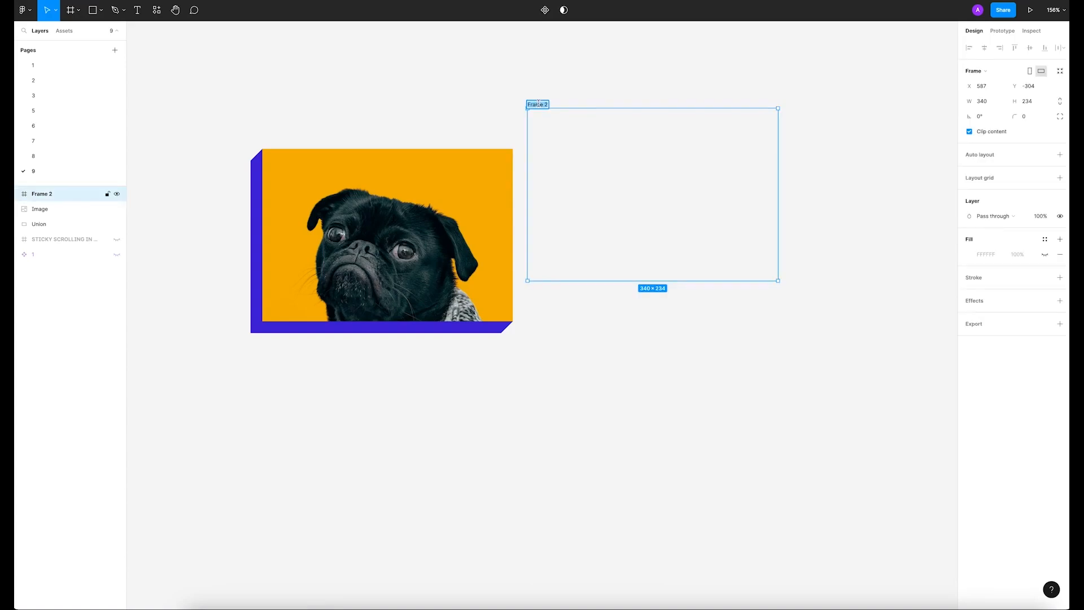
{"action": "type", "text": "Clip Mask"}
{"action": "key", "text": "Return"}
{"action": "left_click", "coordinate": [516, 68]}
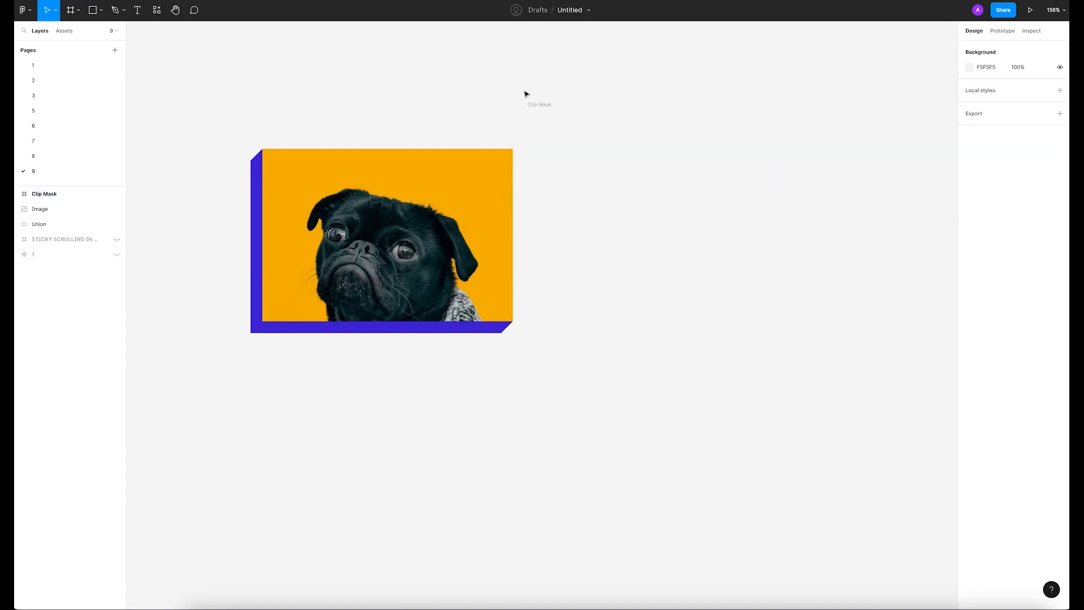
{"action": "left_click", "coordinate": [549, 106]}
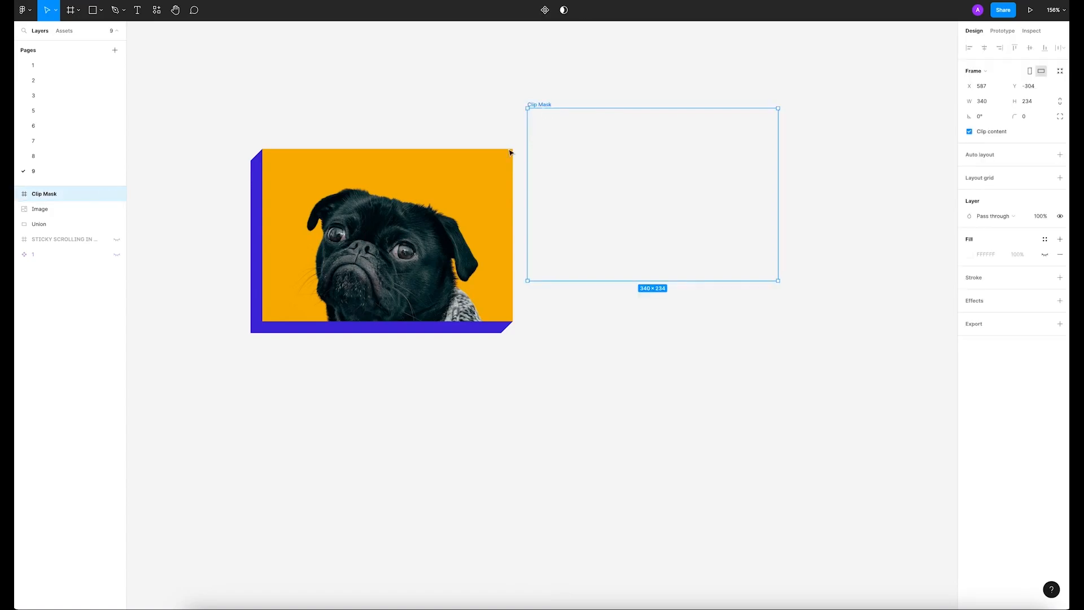
{"action": "left_click", "coordinate": [552, 89]}
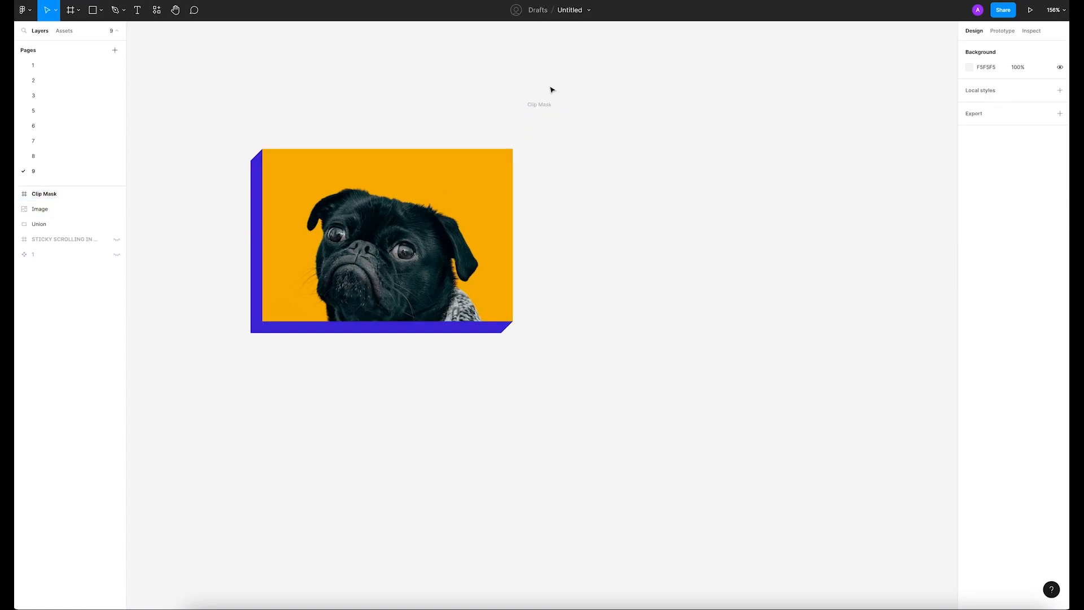
Resize the Clip Mask frame to 356 wide and 250 high.
{"action": "left_click", "coordinate": [547, 106]}
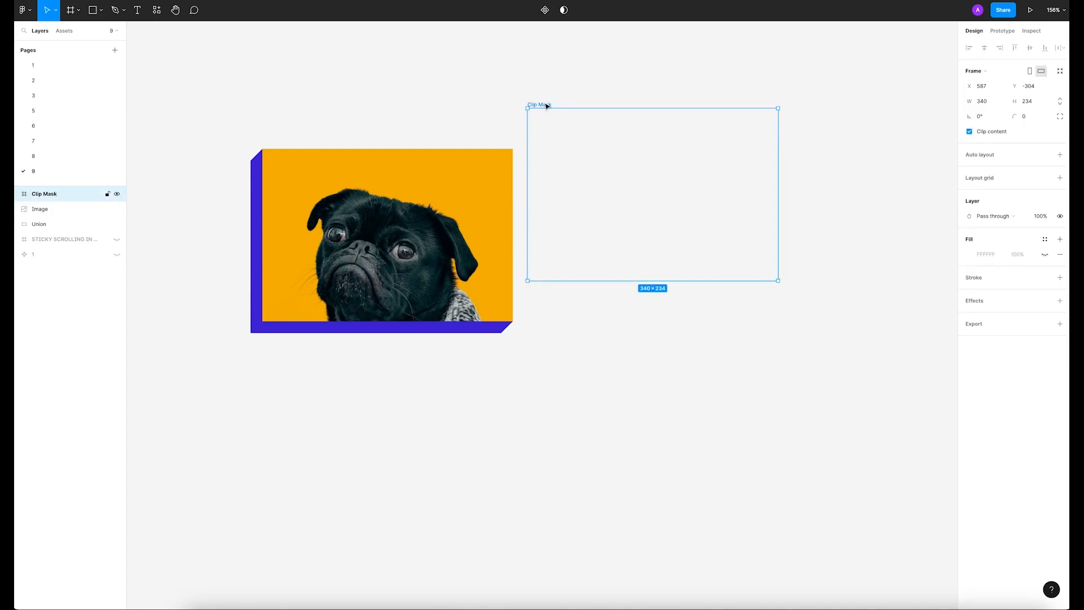
{"action": "left_click", "coordinate": [983, 101]}
{"action": "left_click", "coordinate": [986, 106]}
{"action": "key", "text": "Return"}
{"action": "key", "text": "Tab"}
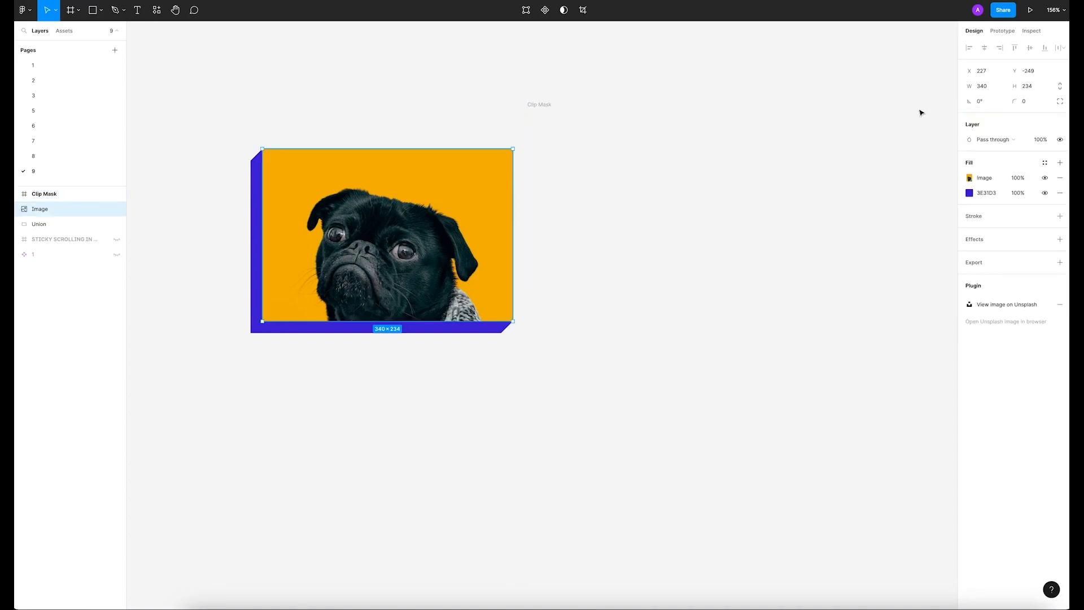
{"action": "left_click", "coordinate": [537, 106]}
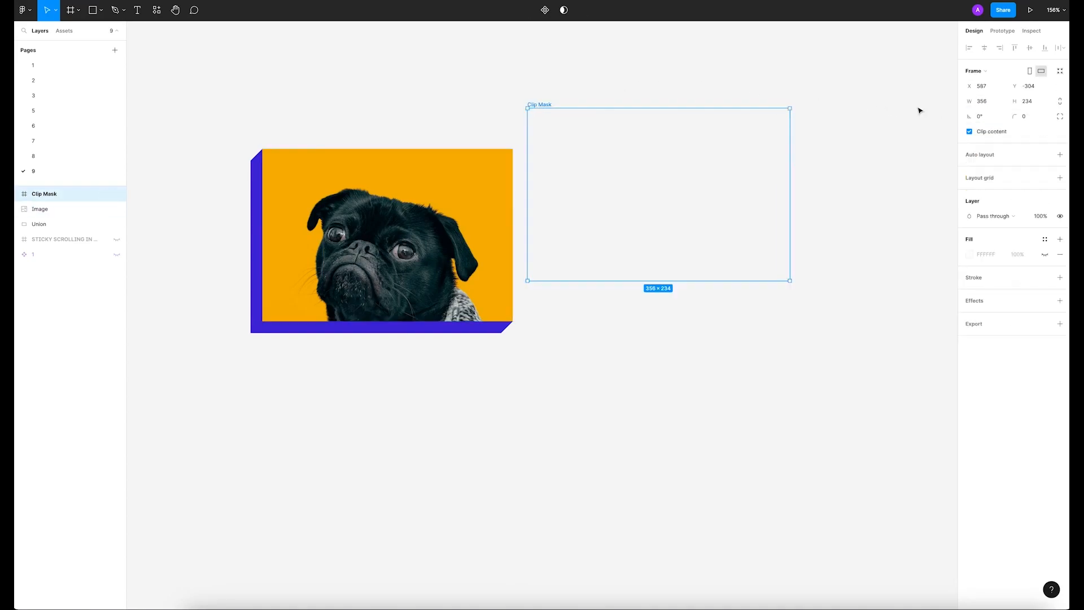
{"action": "left_click", "coordinate": [1037, 105]}
{"action": "key", "text": "Return"}
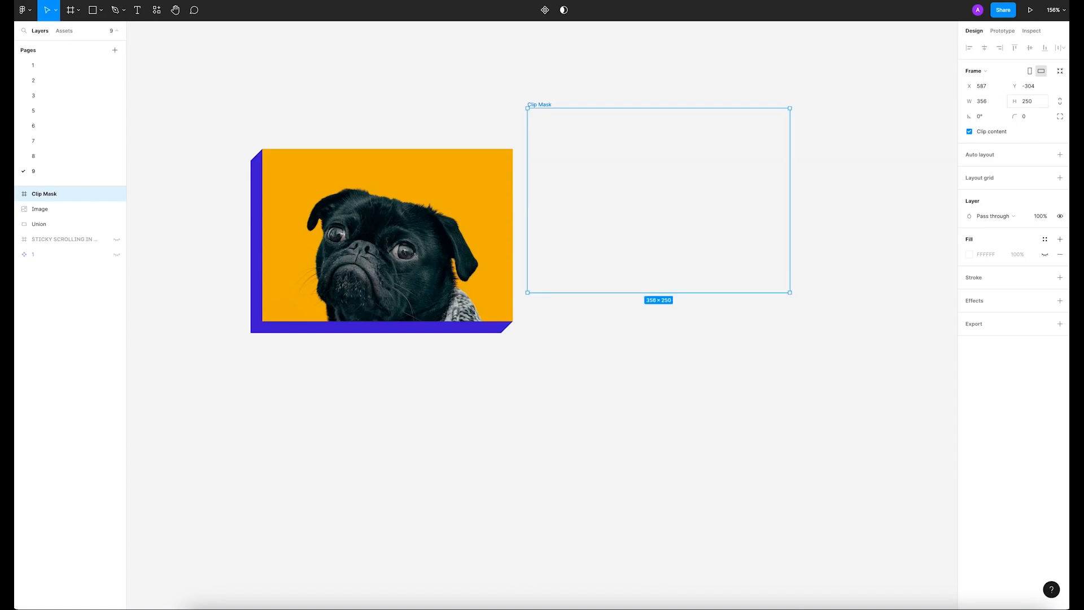
{"action": "left_click", "coordinate": [900, 86]}
Move the Clip Mask frame over the card to X 227, Y -265, matching its lower-left corner to the photo's lower-left corner.
{"action": "left_click_drag", "start_coordinate": [545, 104], "coordinate": [545, 123]}
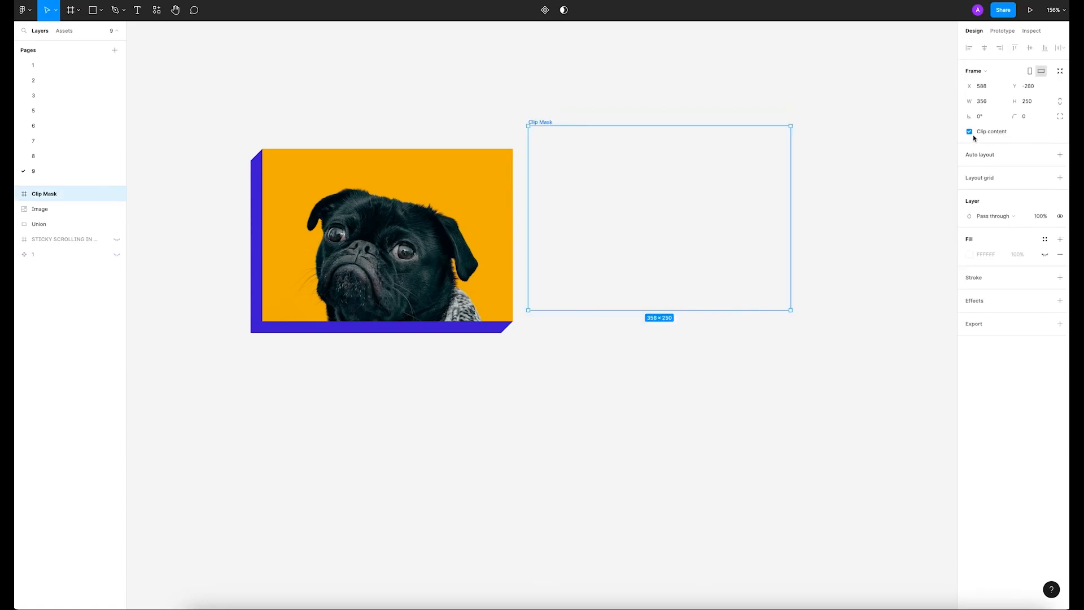
{"action": "left_click", "coordinate": [695, 81]}
{"action": "left_click_drag", "start_coordinate": [552, 121], "coordinate": [283, 144]}
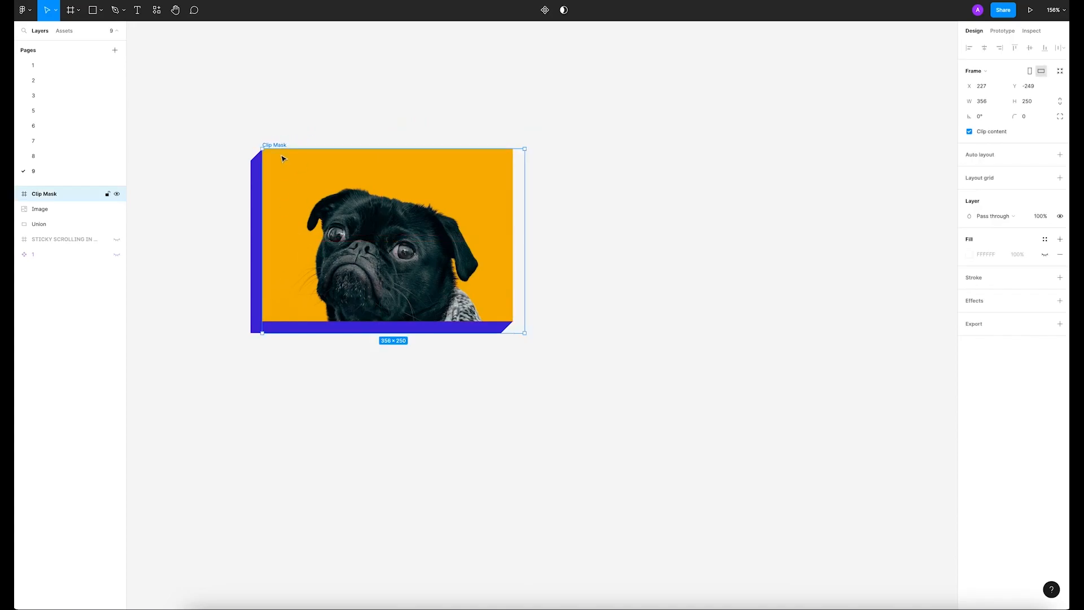
{"action": "left_click_drag", "start_coordinate": [278, 146], "coordinate": [277, 138]}
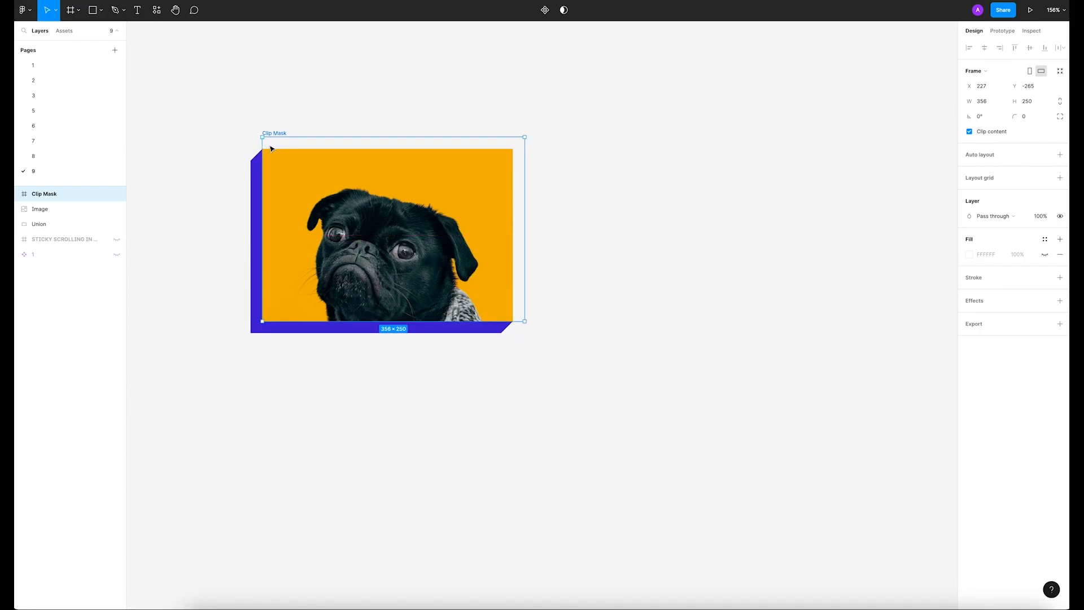
{"action": "scroll", "coordinate": [261, 314], "scroll_direction": "up", "scroll_amount": 10}
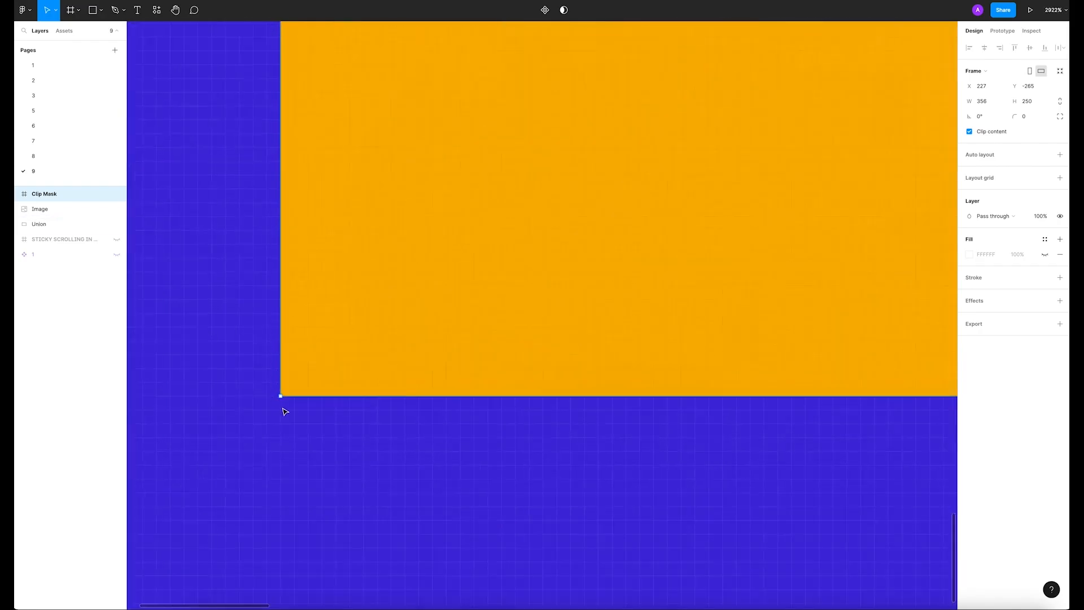
{"action": "scroll", "coordinate": [277, 395], "scroll_direction": "down", "scroll_amount": 10}
{"action": "left_click", "coordinate": [550, 496]}
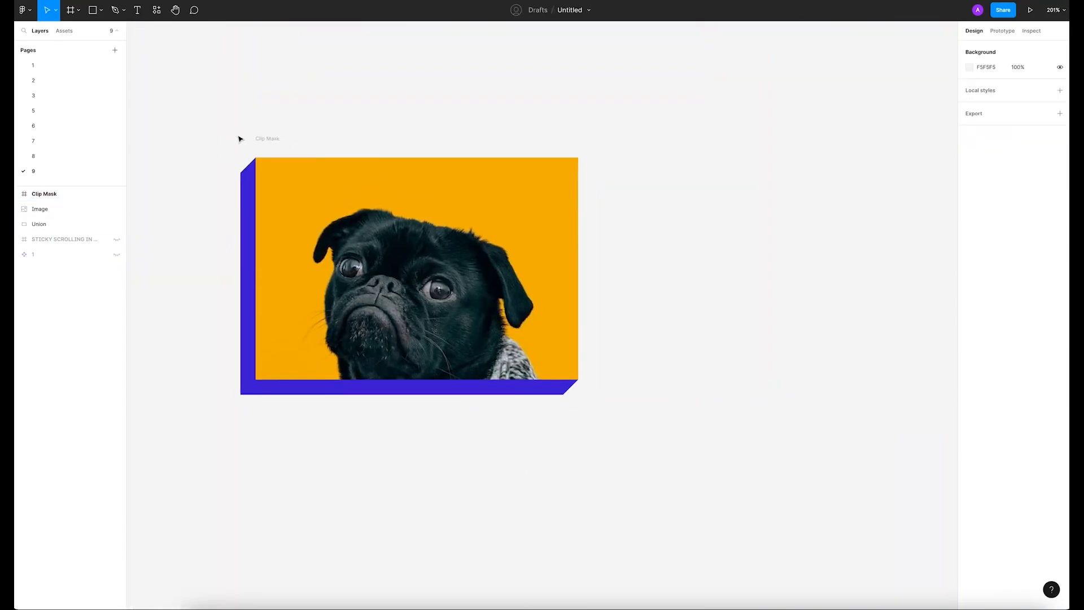
Nest the Image and Union layers together inside the Clip Mask frame.
{"action": "left_click", "coordinate": [270, 139]}
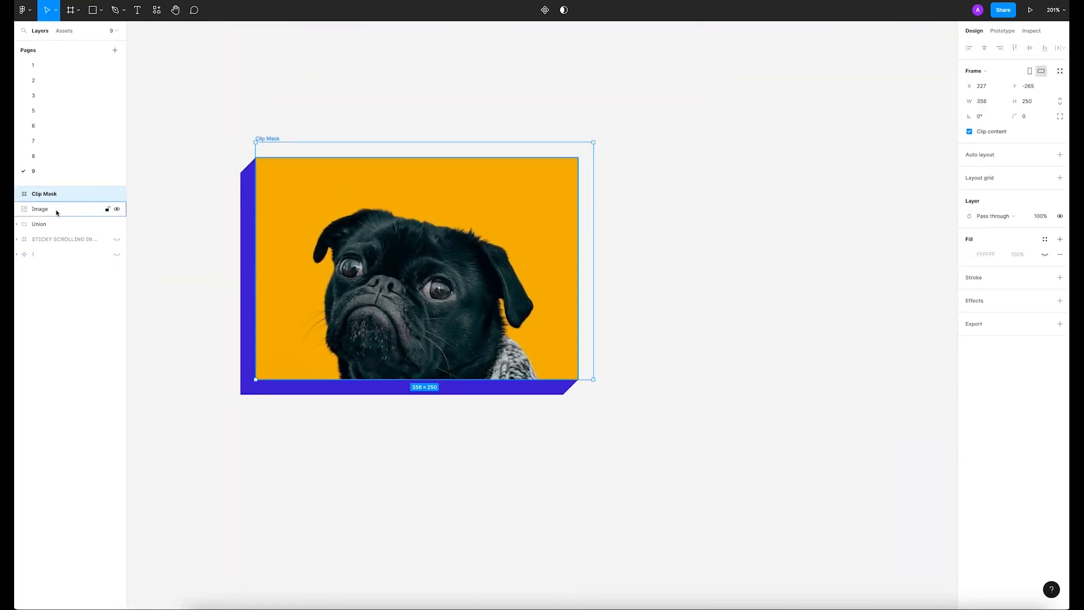
{"action": "left_click", "coordinate": [49, 227]}
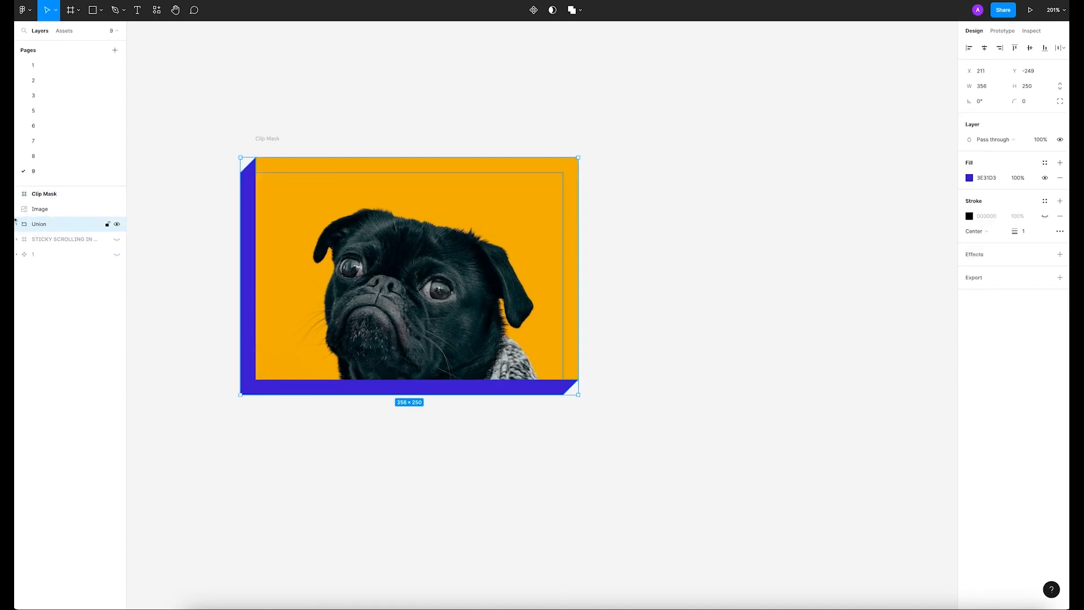
{"action": "left_click", "coordinate": [42, 209], "text": "shift"}
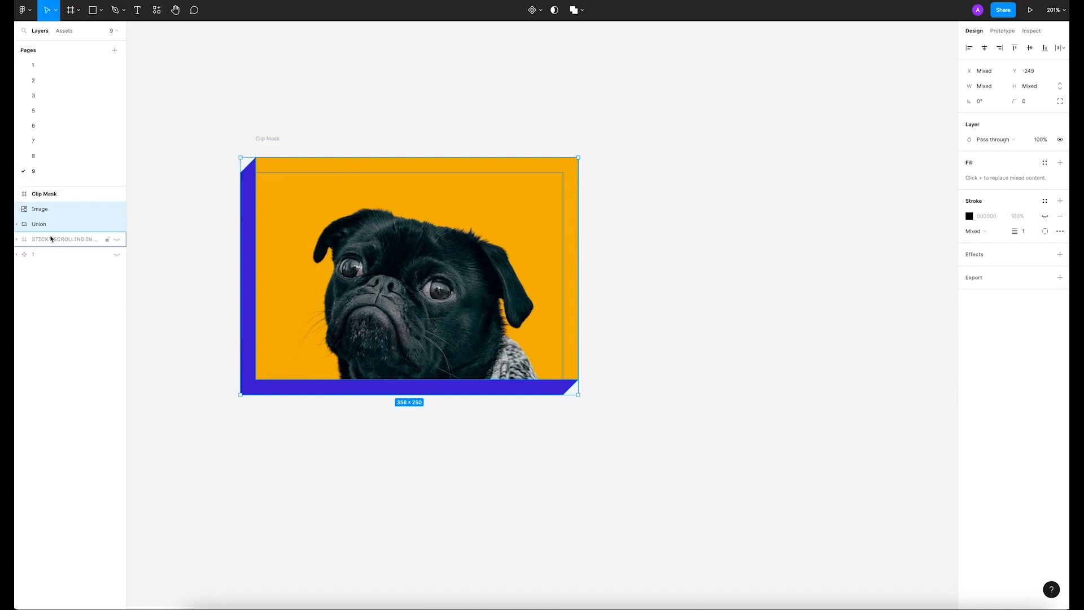
{"action": "left_click", "coordinate": [44, 195]}
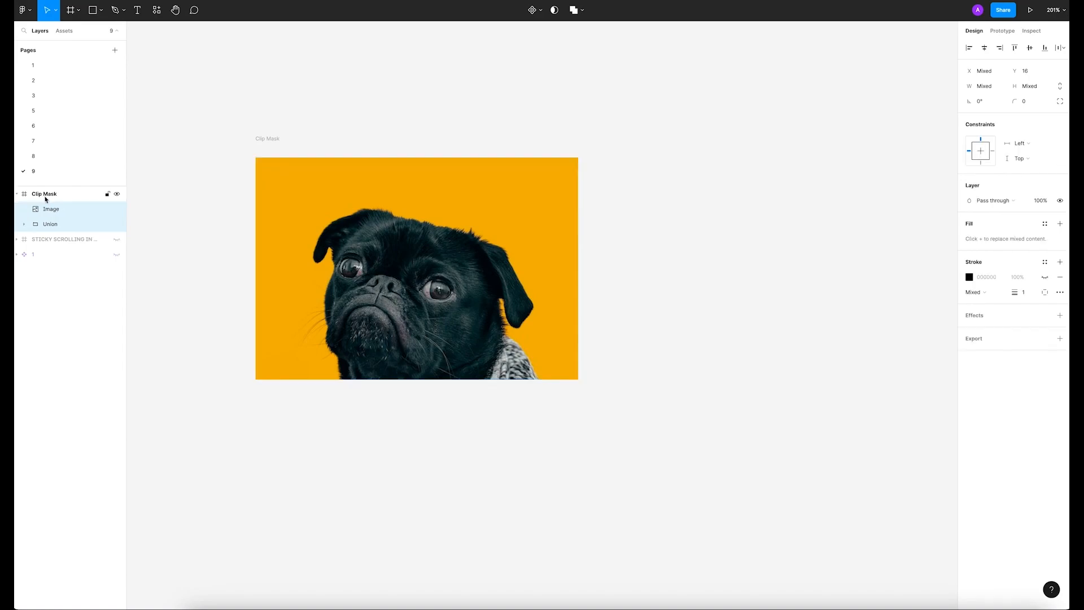
{"action": "left_click", "coordinate": [165, 146]}
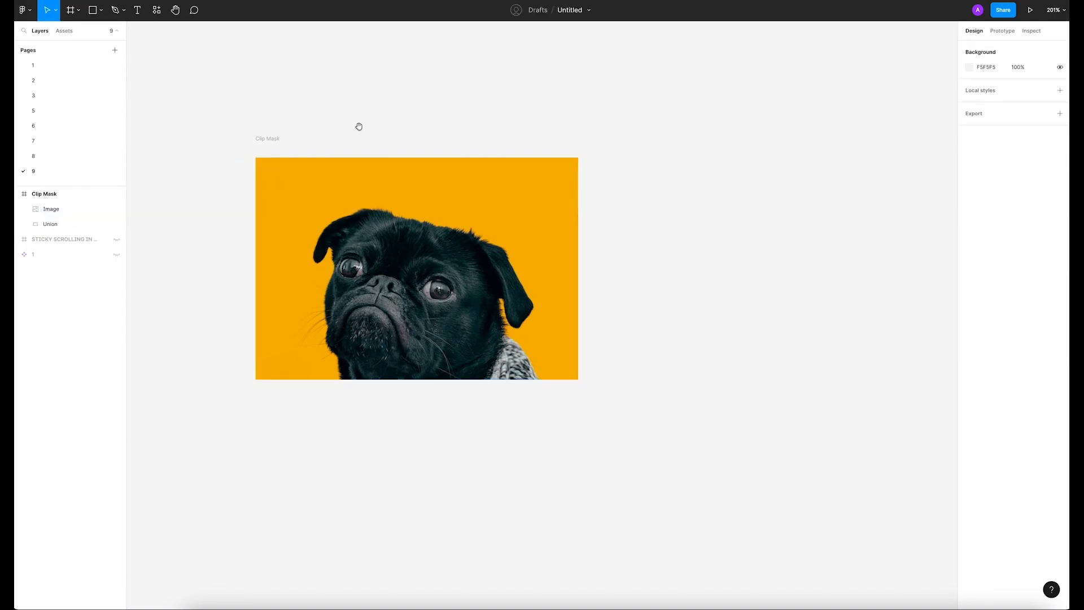
{"action": "scroll", "coordinate": [322, 116], "scroll_direction": "down", "scroll_amount": 1}
{"action": "scroll", "coordinate": [443, 122], "scroll_direction": "down", "scroll_amount": 3}
{"action": "scroll", "coordinate": [435, 109], "scroll_direction": "up", "scroll_amount": 2}
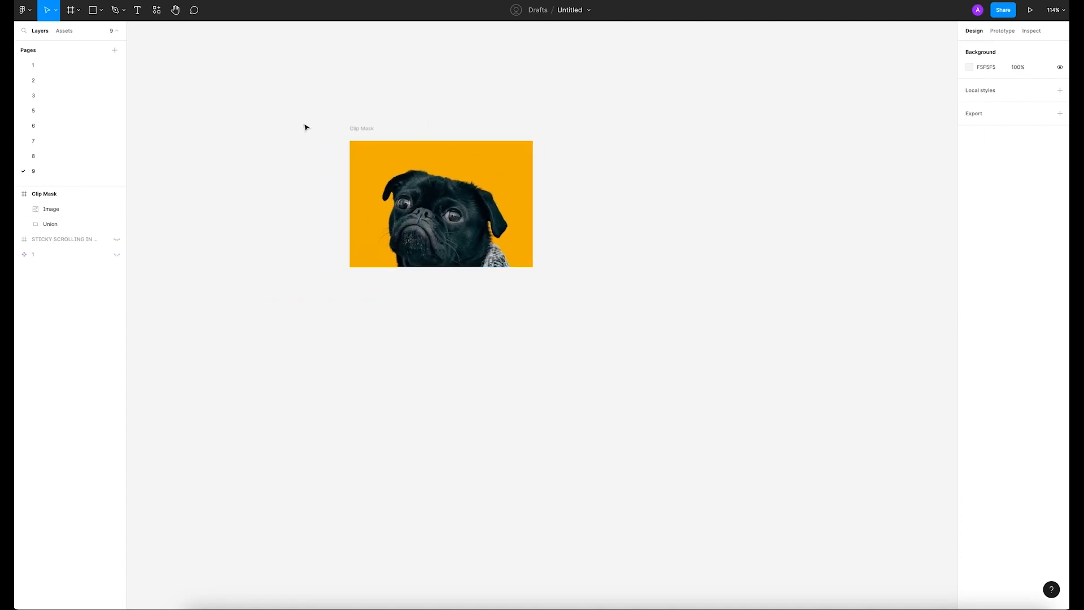
Rename the Clip Mask frame as 1.
{"action": "left_click", "coordinate": [360, 129]}
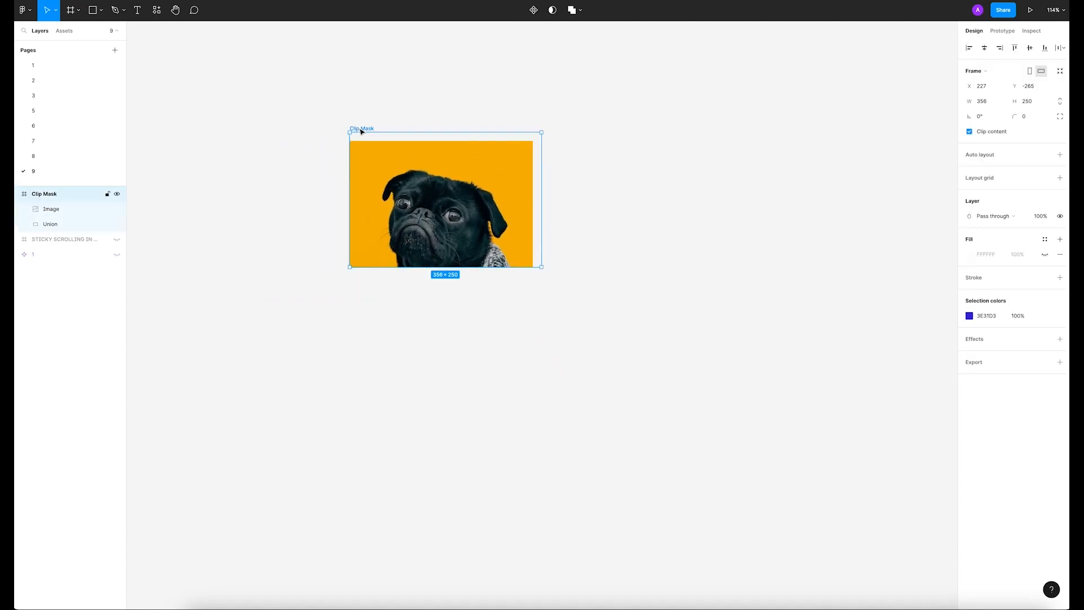
{"action": "double_click", "coordinate": [362, 129]}
{"action": "key", "text": "BackSpace"}
{"action": "type", "text": "1"}
{"action": "left_click", "coordinate": [398, 115]}
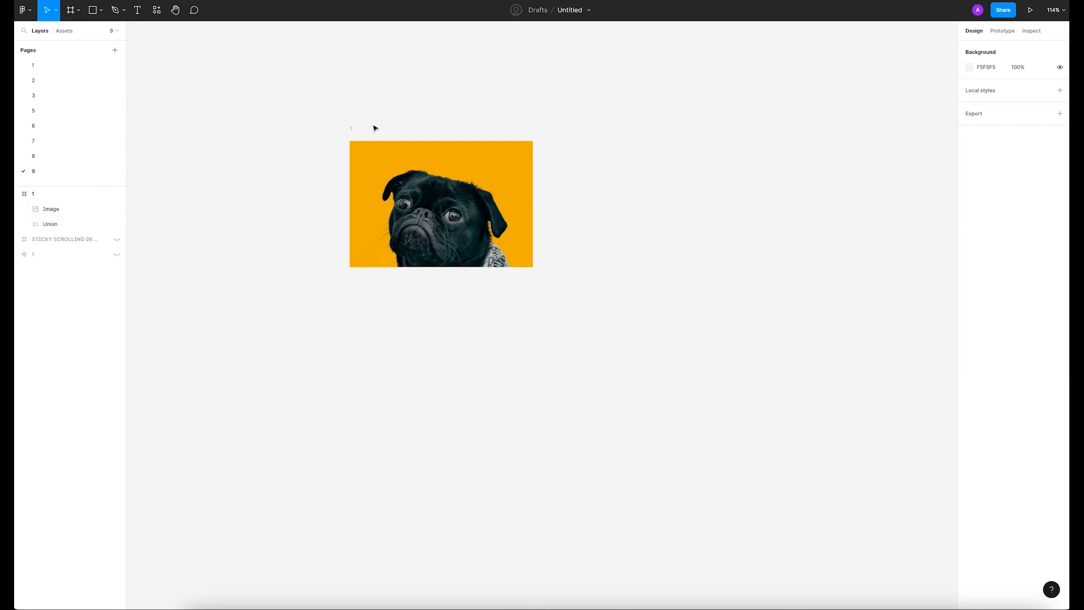
Convert frame 1 into a component and add a second variant to it.
{"action": "left_click", "coordinate": [349, 130]}
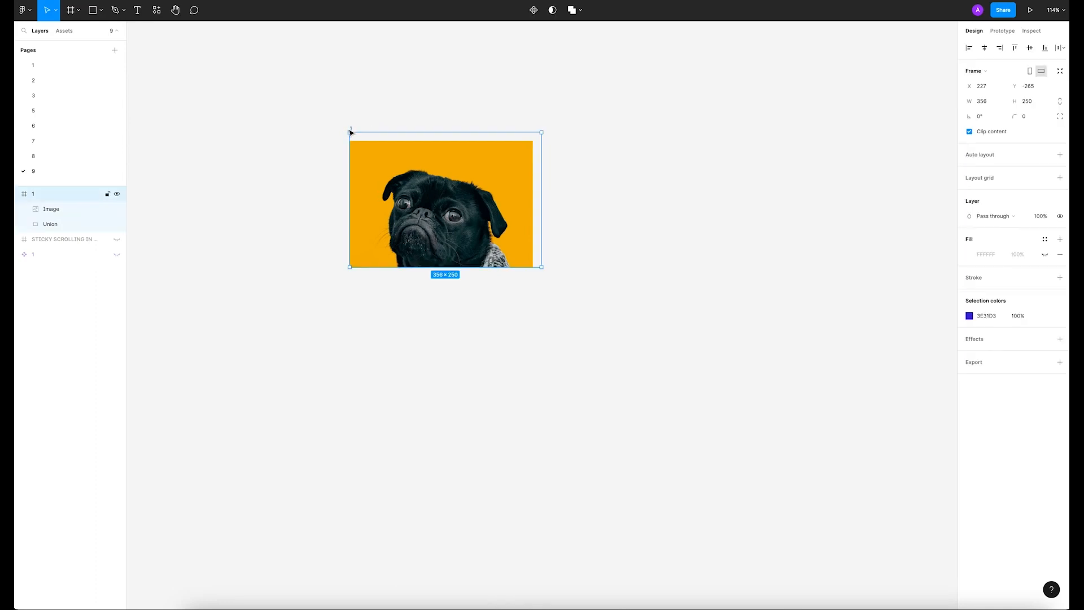
{"action": "left_click", "coordinate": [534, 9]}
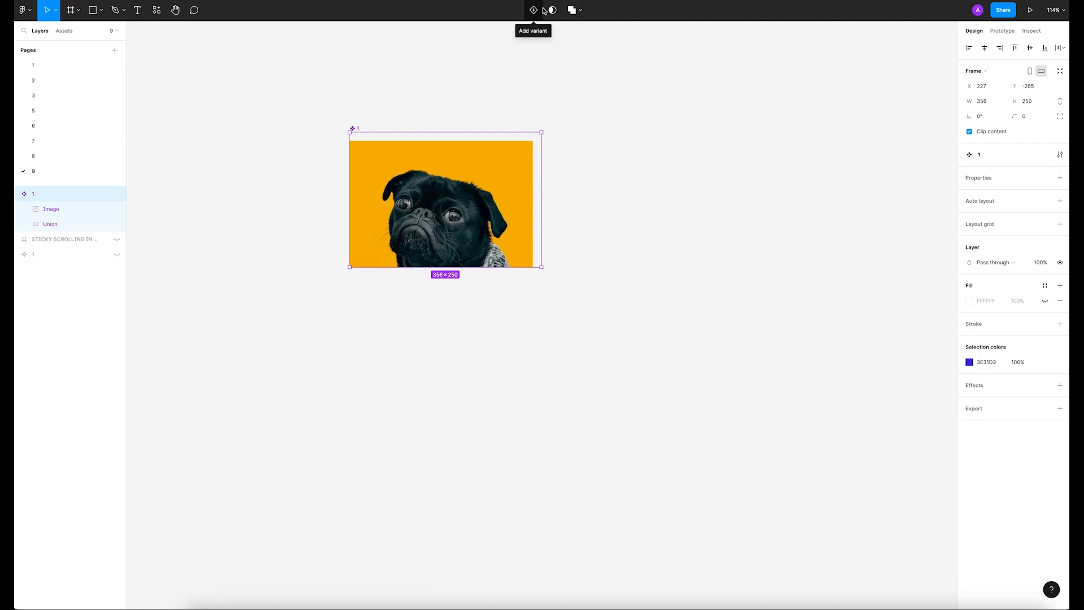
{"action": "left_click", "coordinate": [534, 10]}
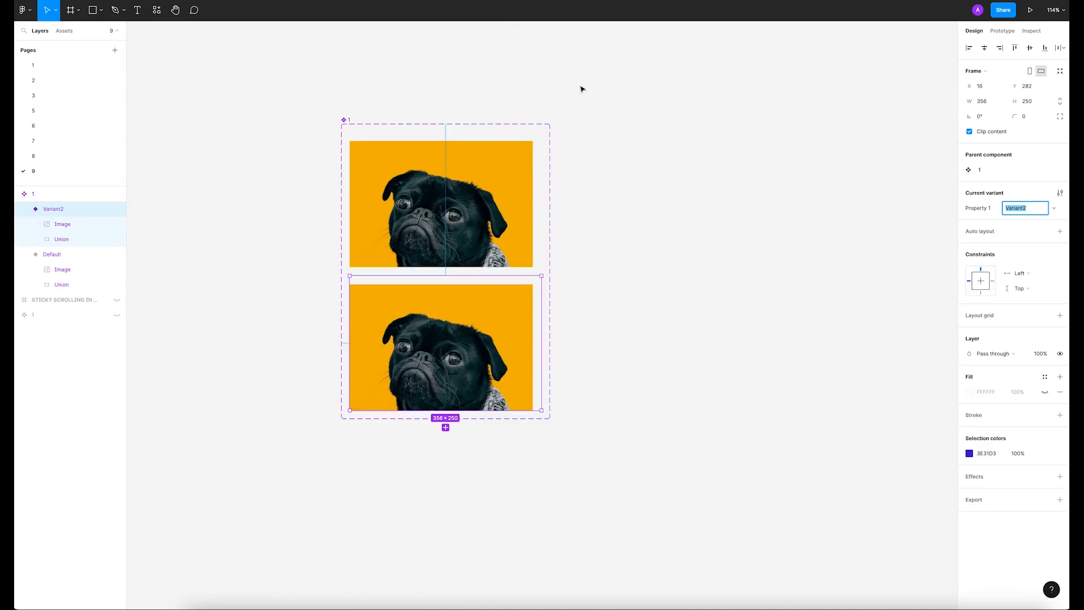
{"action": "left_click", "coordinate": [586, 109]}
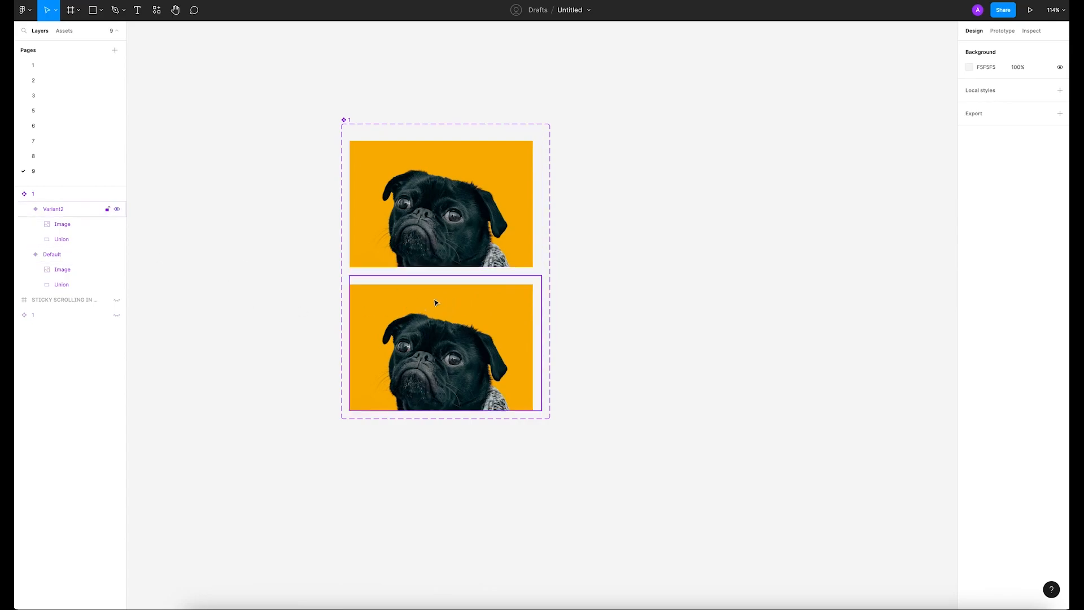
Rename the Union layers in both Variant2 and Default as Bg.
{"action": "left_click", "coordinate": [460, 320]}
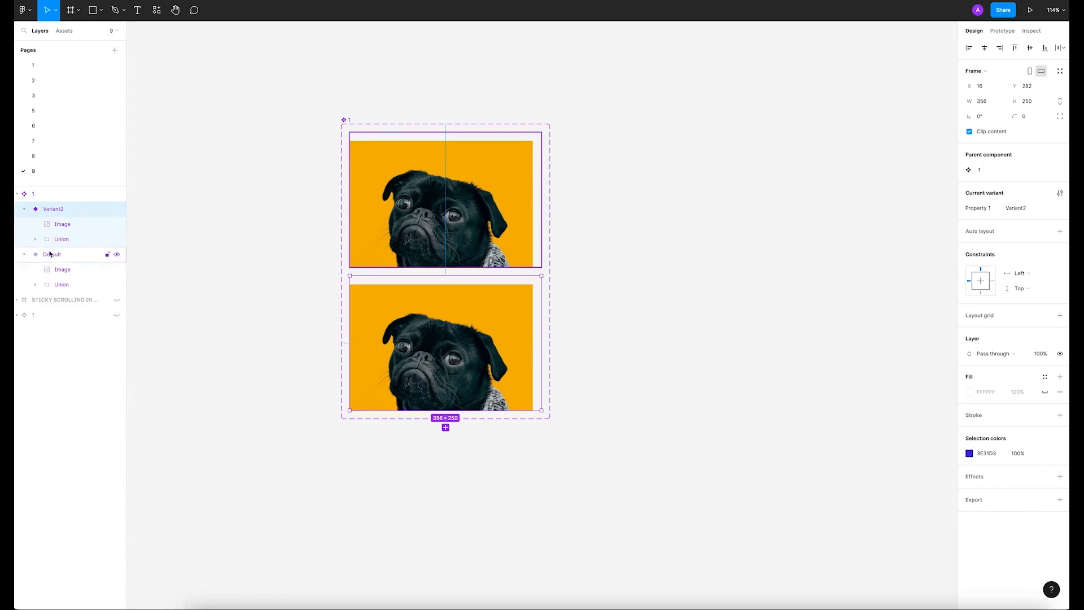
{"action": "left_click", "coordinate": [63, 225]}
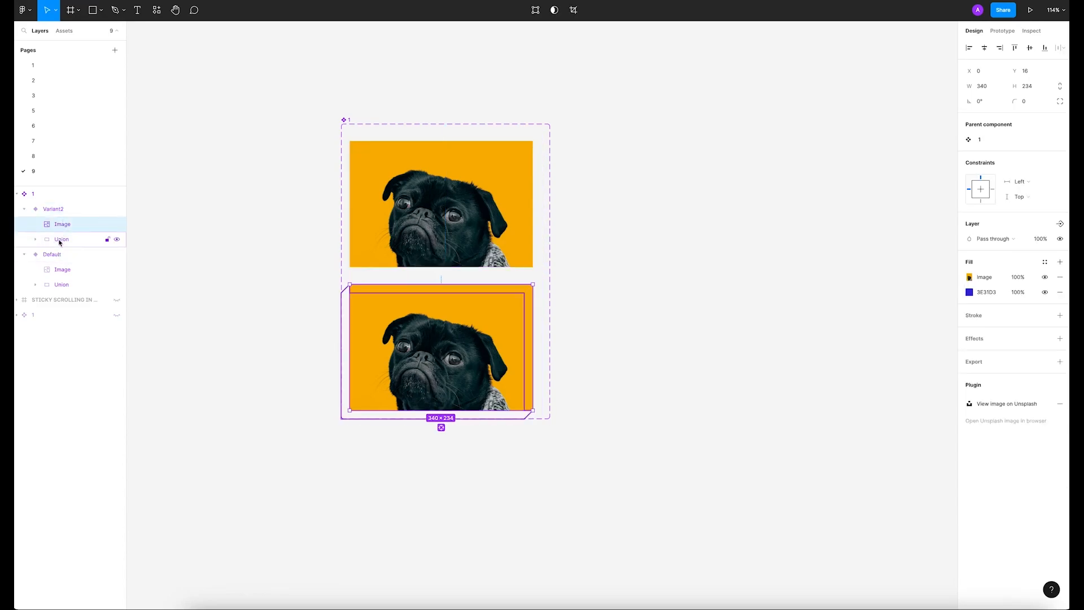
{"action": "left_click", "coordinate": [60, 243], "text": "shift"}
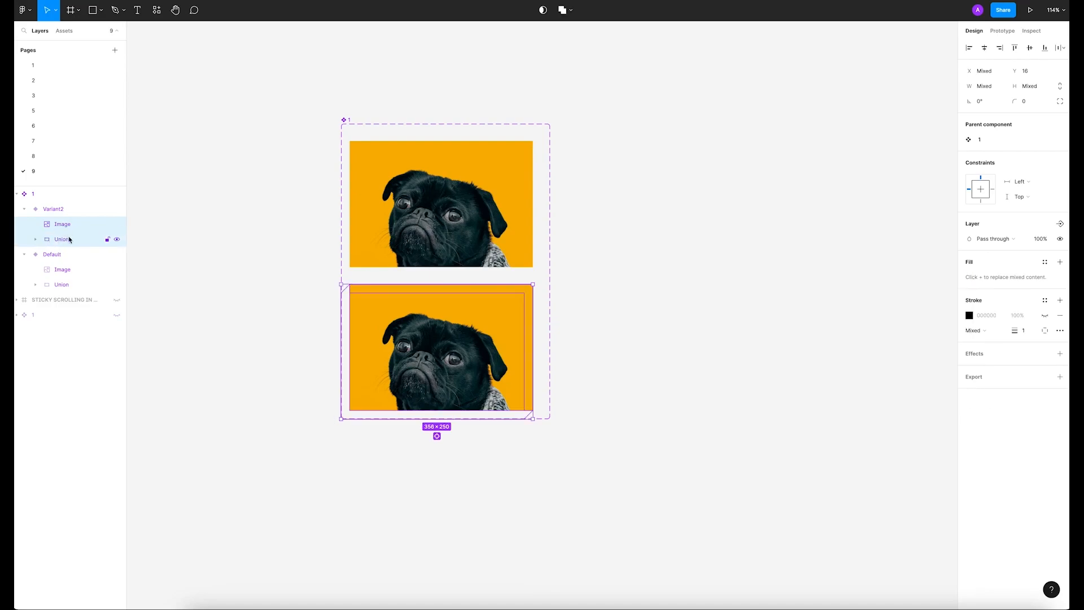
{"action": "double_click", "coordinate": [62, 240]}
{"action": "type", "text": "Bg"}
{"action": "double_click", "coordinate": [61, 284]}
{"action": "type", "text": "bg"}
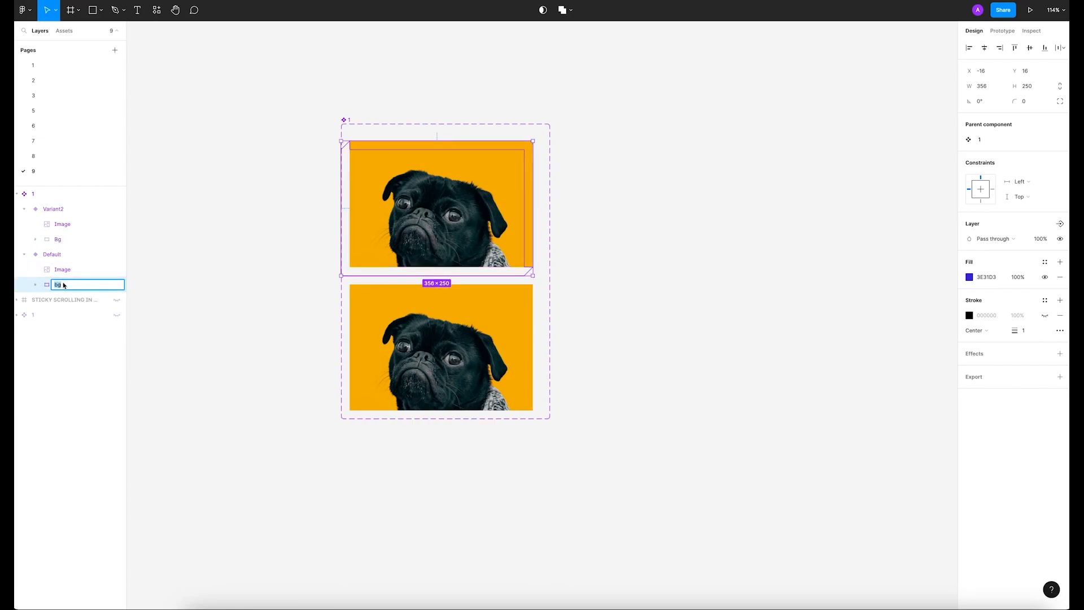
{"action": "left_click", "coordinate": [154, 273]}
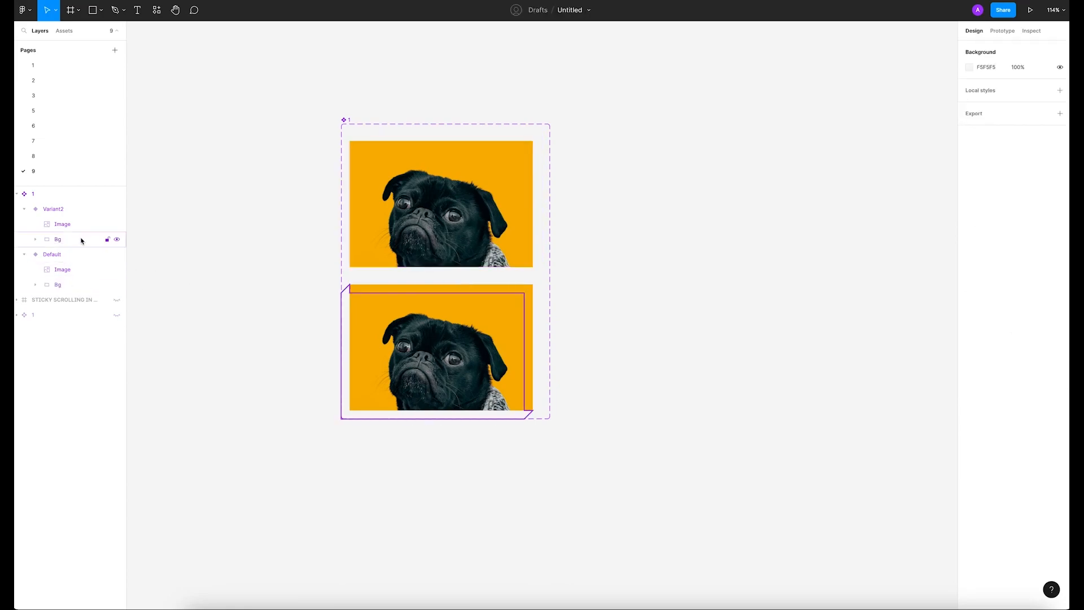
Nudge the Image and Bg layers of Variant2 together 16 px up and 16 px right to reveal the blue edge.
{"action": "left_click", "coordinate": [387, 291]}
{"action": "left_click", "coordinate": [102, 240]}
{"action": "left_click", "coordinate": [70, 225], "text": "shift"}
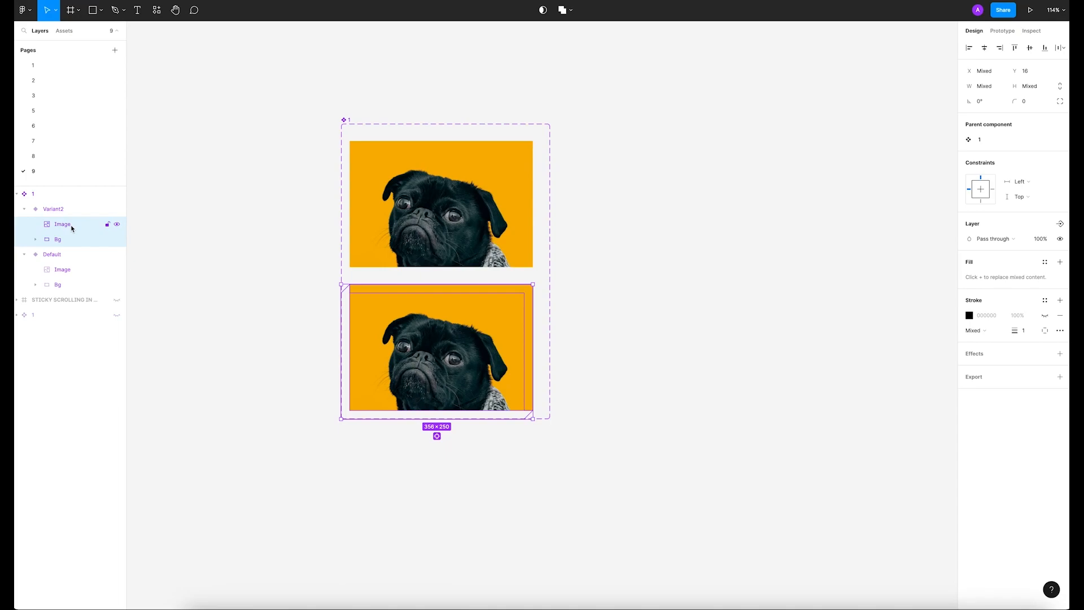
{"action": "key", "text": "Up"}
{"action": "key", "text": "Up"}
{"action": "key", "text": "Up"}
{"action": "key", "text": "Up"}
{"action": "key", "text": "Up"}
{"action": "key", "text": "Up"}
{"action": "key", "text": "Up"}
{"action": "key", "text": "Up"}
{"action": "key", "text": "Up"}
{"action": "key", "text": "Up"}
{"action": "key", "text": "Up"}
{"action": "key", "text": "Up"}
{"action": "key", "text": "Up"}
{"action": "key", "text": "Up"}
{"action": "key", "text": "Up"}
{"action": "key", "text": "Up"}
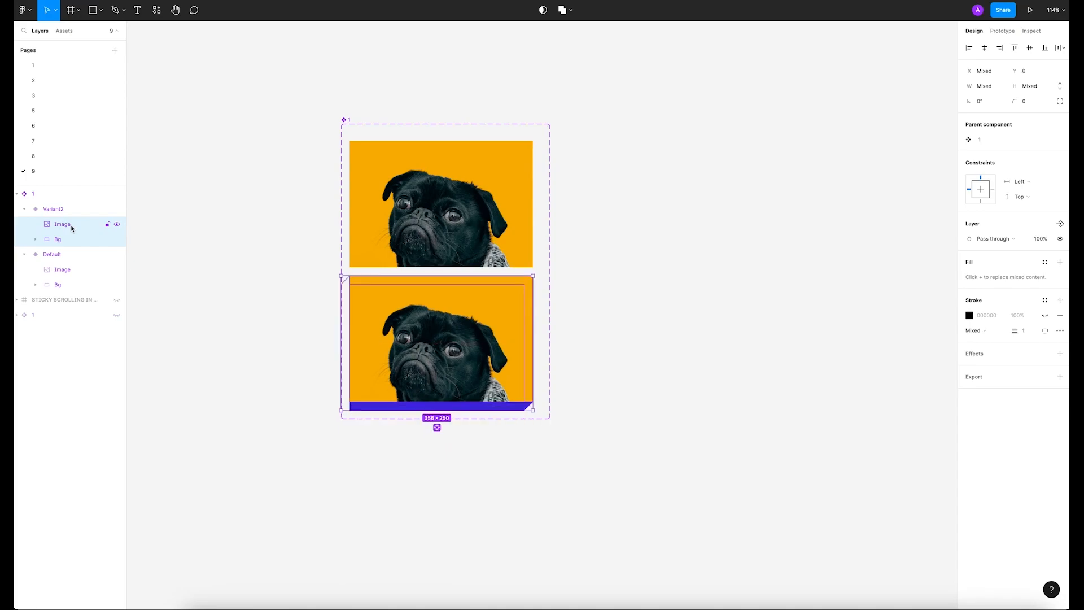
{"action": "key", "text": "Right"}
{"action": "key", "text": "Right"}
{"action": "key", "text": "Right"}
{"action": "key", "text": "Right"}
{"action": "key", "text": "Right"}
{"action": "key", "text": "Right"}
{"action": "key", "text": "Right"}
{"action": "key", "text": "Right"}
{"action": "key", "text": "Right"}
{"action": "key", "text": "Right"}
{"action": "key", "text": "Right"}
{"action": "key", "text": "Right"}
{"action": "key", "text": "Right"}
{"action": "key", "text": "Right"}
{"action": "key", "text": "Right"}
{"action": "key", "text": "Right"}
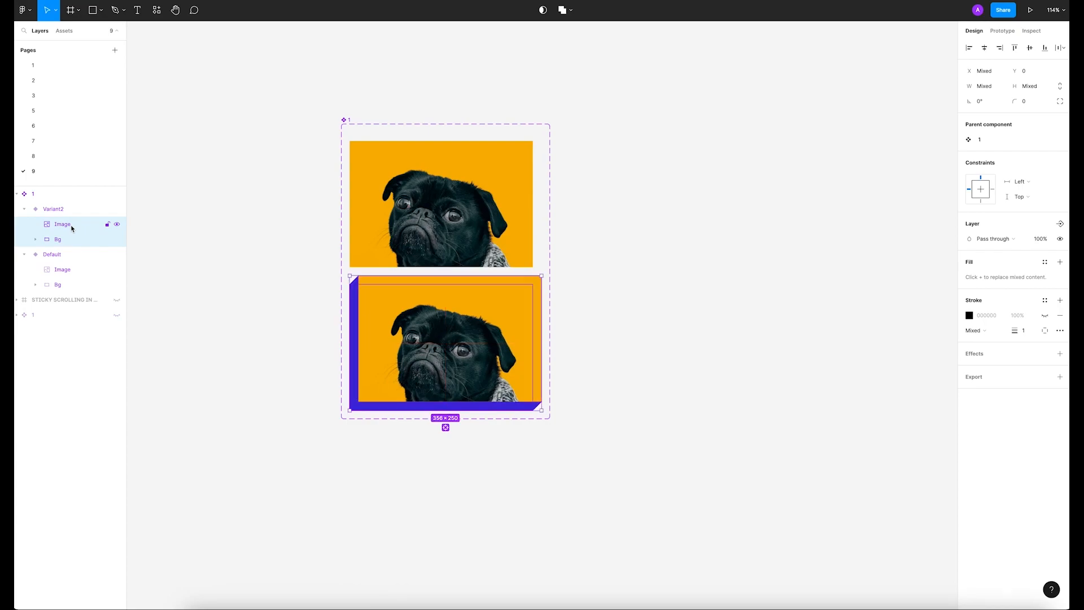
{"action": "left_click", "coordinate": [271, 242]}
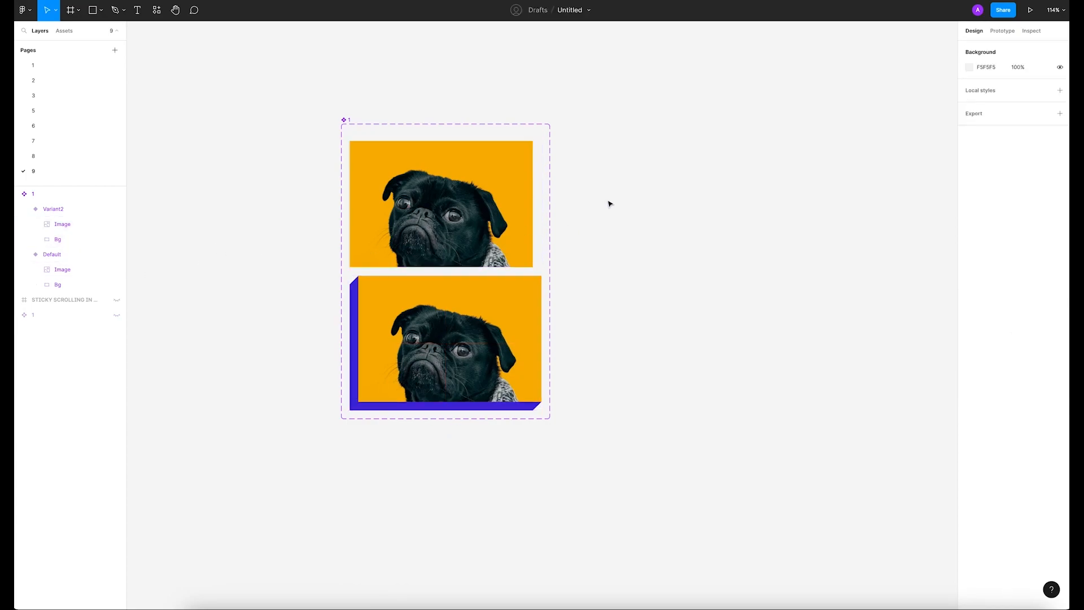
Add a prototype interaction that connects the Default variant to Variant2.
{"action": "left_click", "coordinate": [348, 120]}
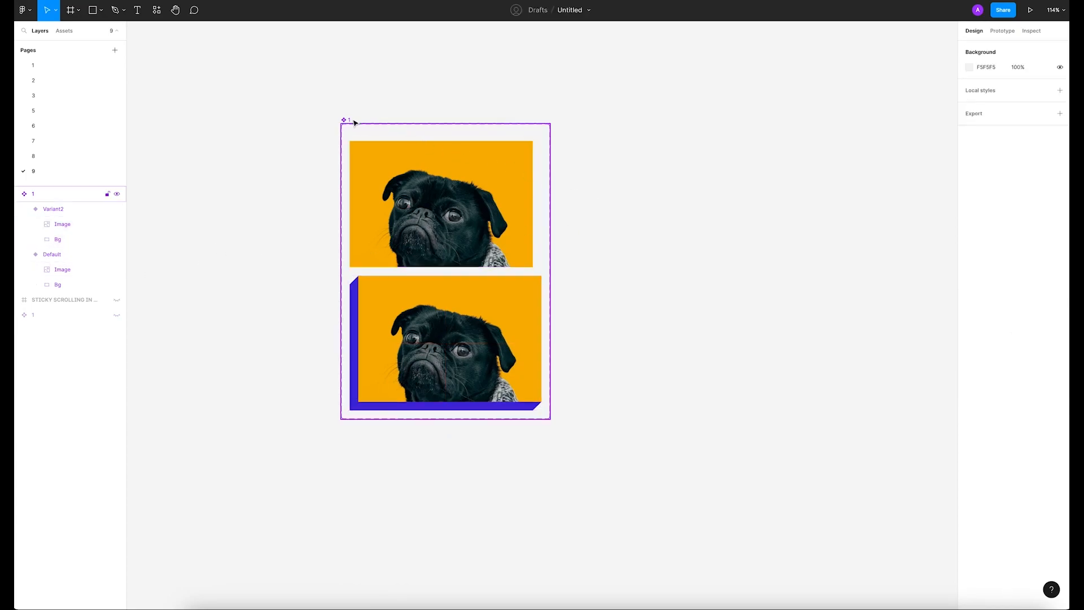
{"action": "left_click", "coordinate": [1002, 30]}
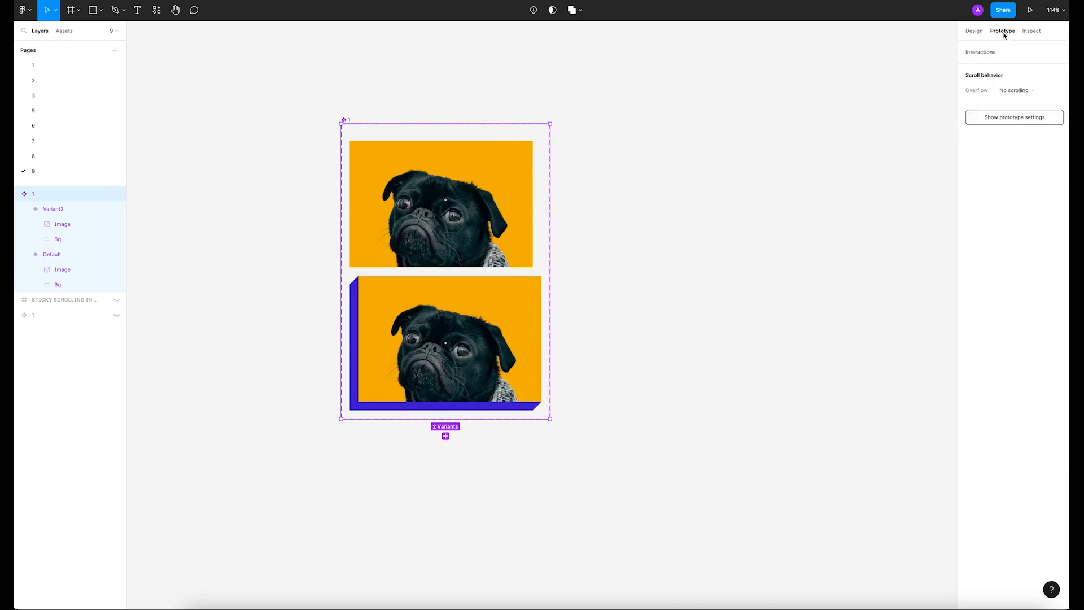
{"action": "left_click", "coordinate": [1021, 122]}
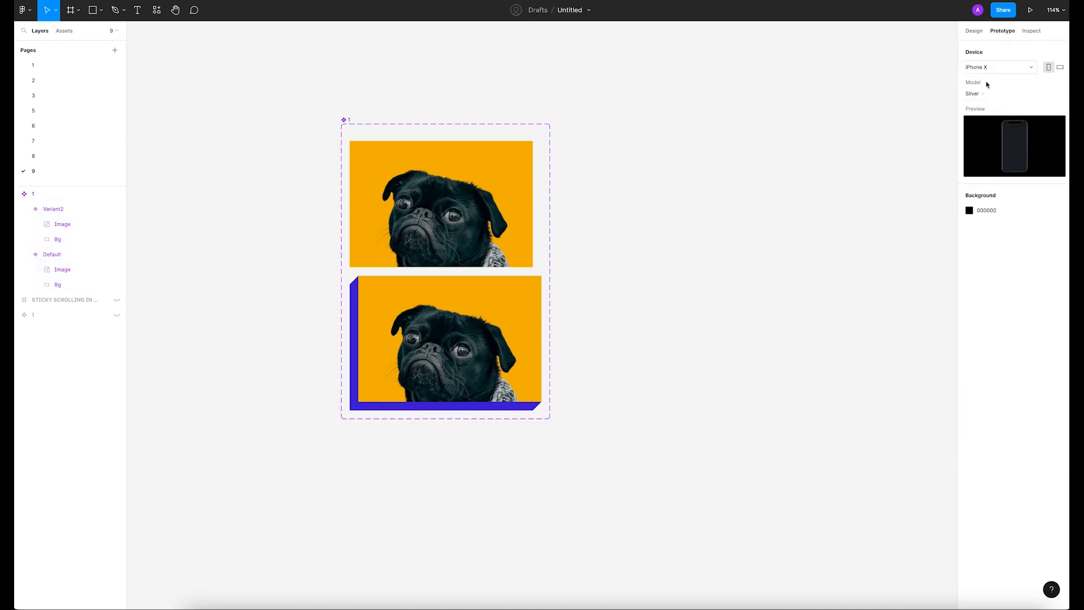
{"action": "left_click", "coordinate": [438, 245]}
{"action": "left_click_drag", "start_coordinate": [446, 267], "coordinate": [468, 277]}
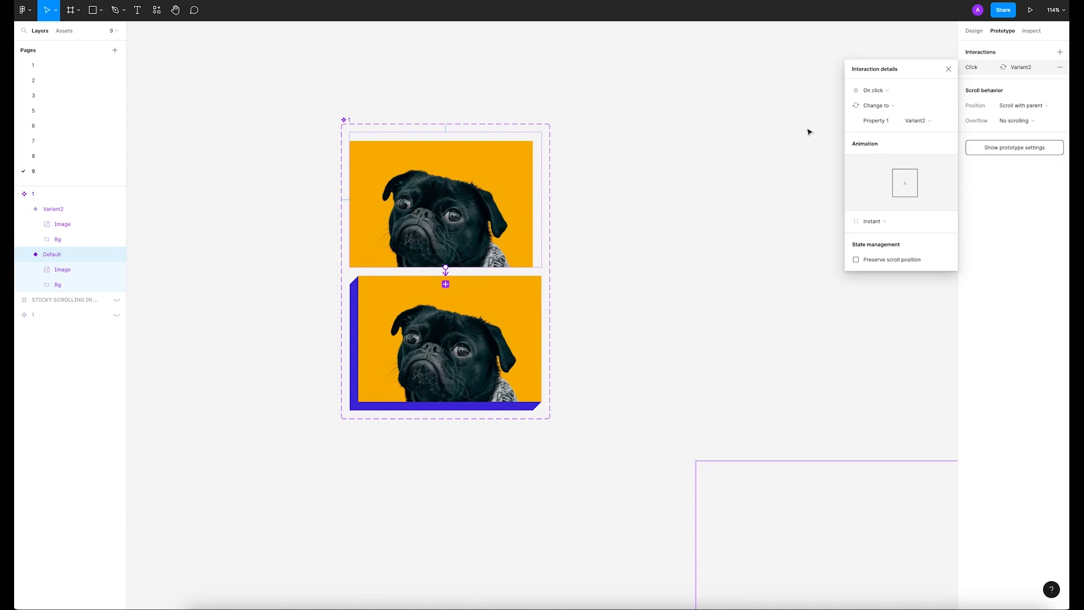
Set the Default variant's interaction to trigger While hovering and change Property 1 to Variant2.
{"action": "left_click", "coordinate": [874, 90]}
{"action": "left_click", "coordinate": [897, 114]}
{"action": "left_click", "coordinate": [884, 108]}
{"action": "left_click", "coordinate": [884, 111]}
{"action": "left_click", "coordinate": [926, 122]}
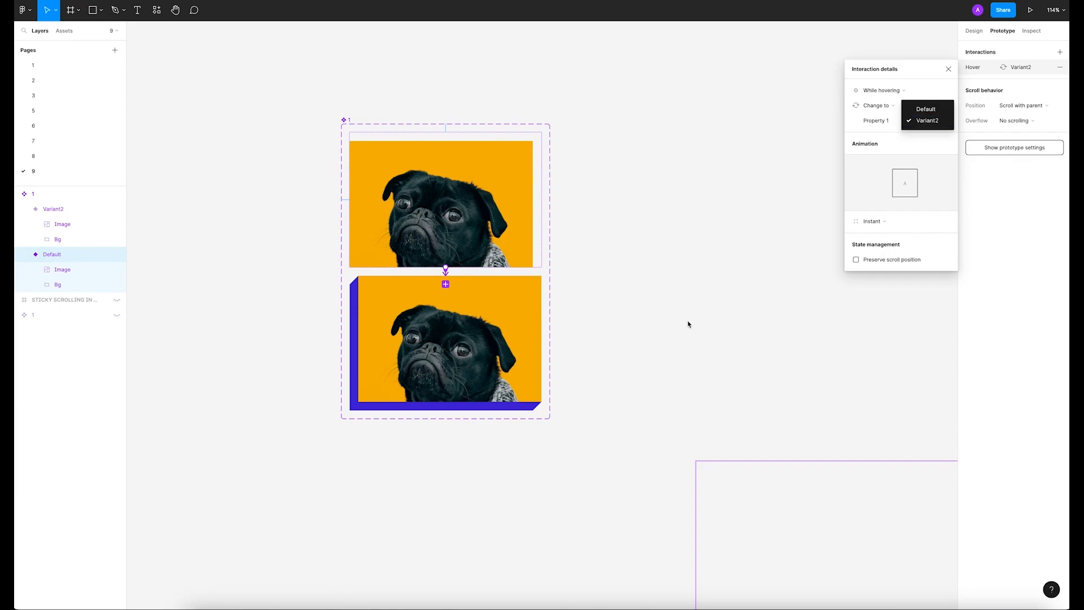
{"action": "left_click", "coordinate": [927, 121]}
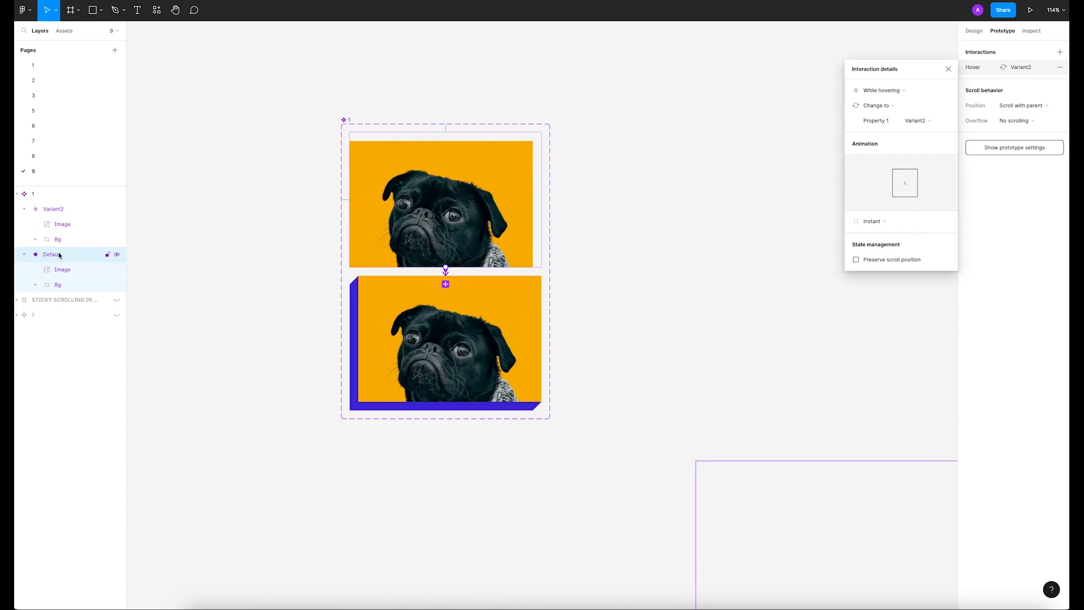
Rename Variant2 as Active, using the full layer name Property 1=Active to match the Default variant's naming.
{"action": "double_click", "coordinate": [64, 210]}
{"action": "type", "text": "Ac"}
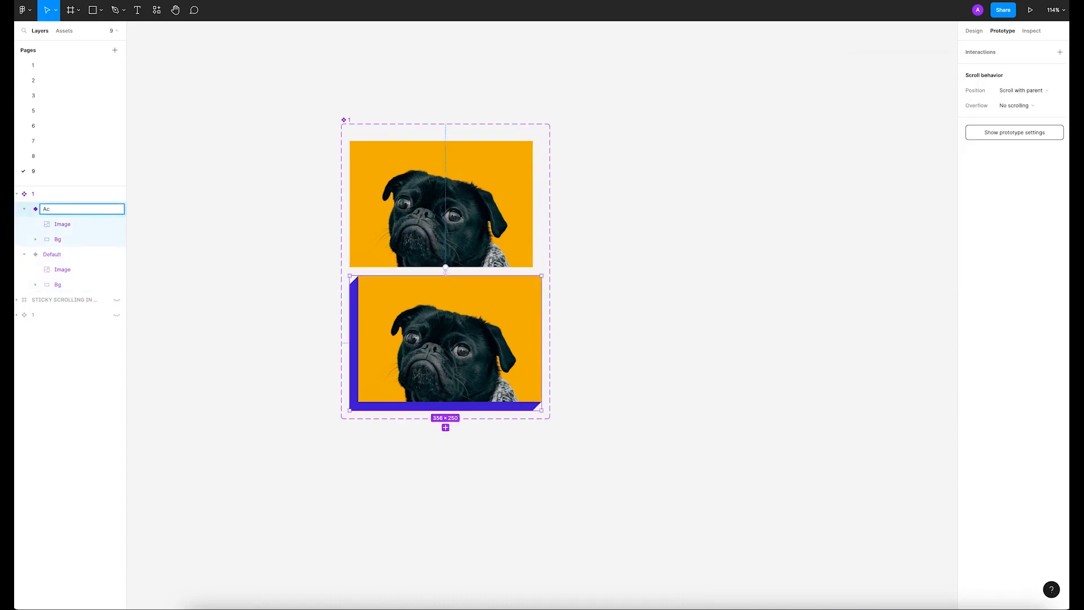
{"action": "type", "text": "tive"}
{"action": "key", "text": "Return"}
{"action": "double_click", "coordinate": [77, 255]}
{"action": "key", "text": "ctrl+c"}
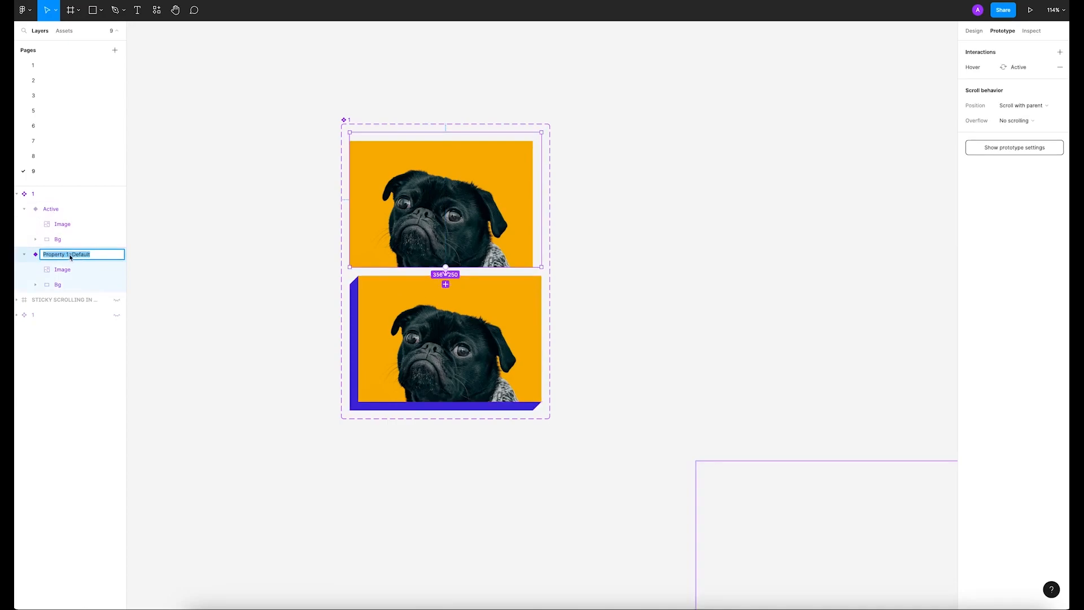
{"action": "double_click", "coordinate": [63, 210]}
{"action": "key", "text": "ctrl+v"}
{"action": "left_click_drag", "start_coordinate": [90, 213], "coordinate": [72, 210]}
{"action": "type", "text": "A"}
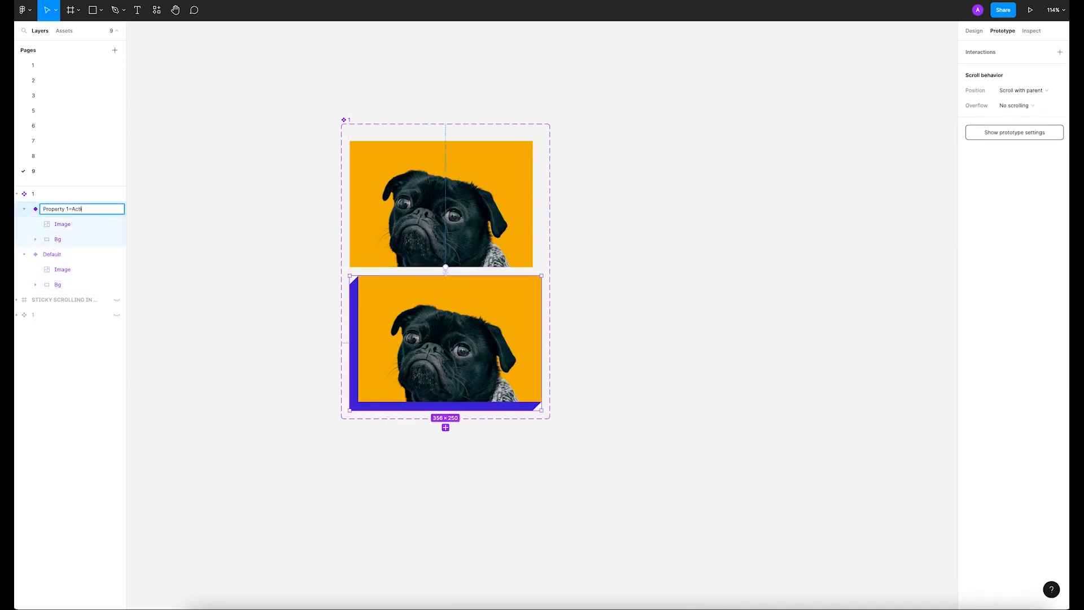
{"action": "key", "text": "Return"}
{"action": "left_click", "coordinate": [271, 227]}
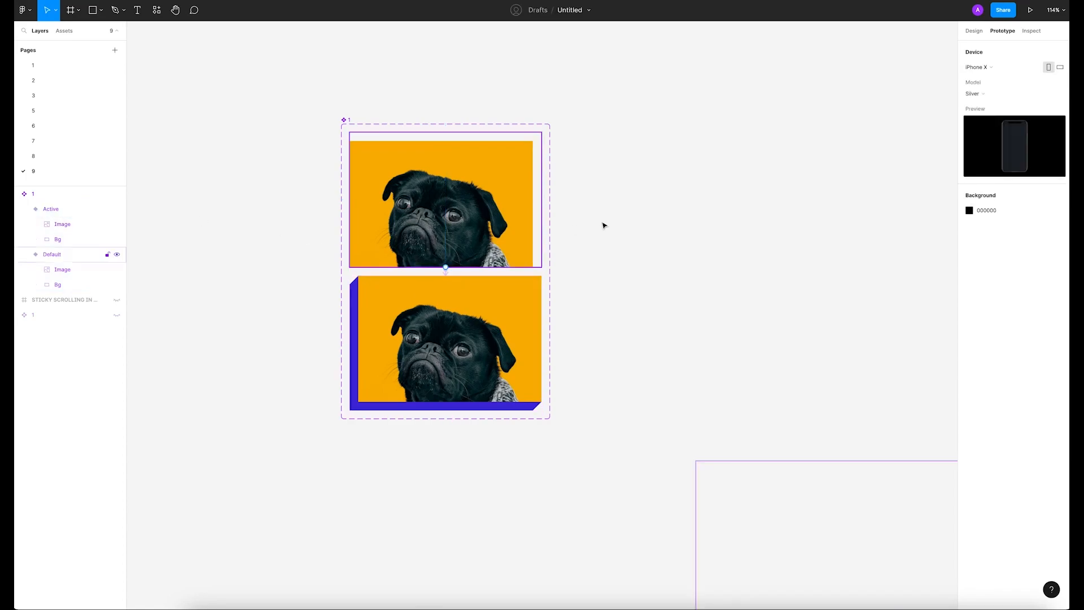
Unhide the STICKY SCROLLING IN PROTOTYPING frame and move it next to the pug card component set.
{"action": "scroll", "coordinate": [549, 169], "scroll_direction": "down", "scroll_amount": 5, "text": "ctrl"}
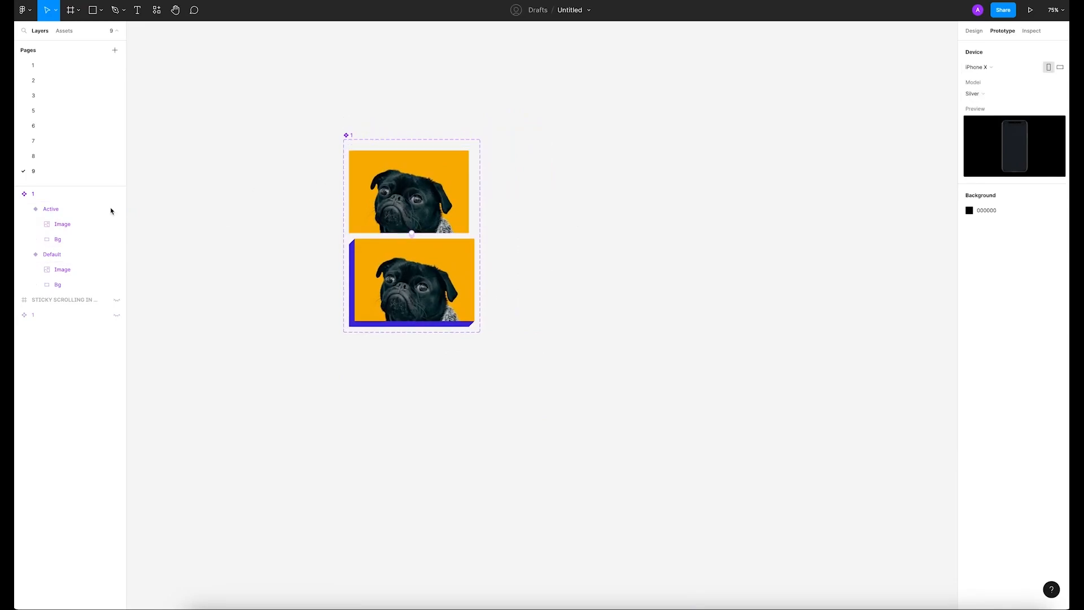
{"action": "left_click", "coordinate": [117, 300]}
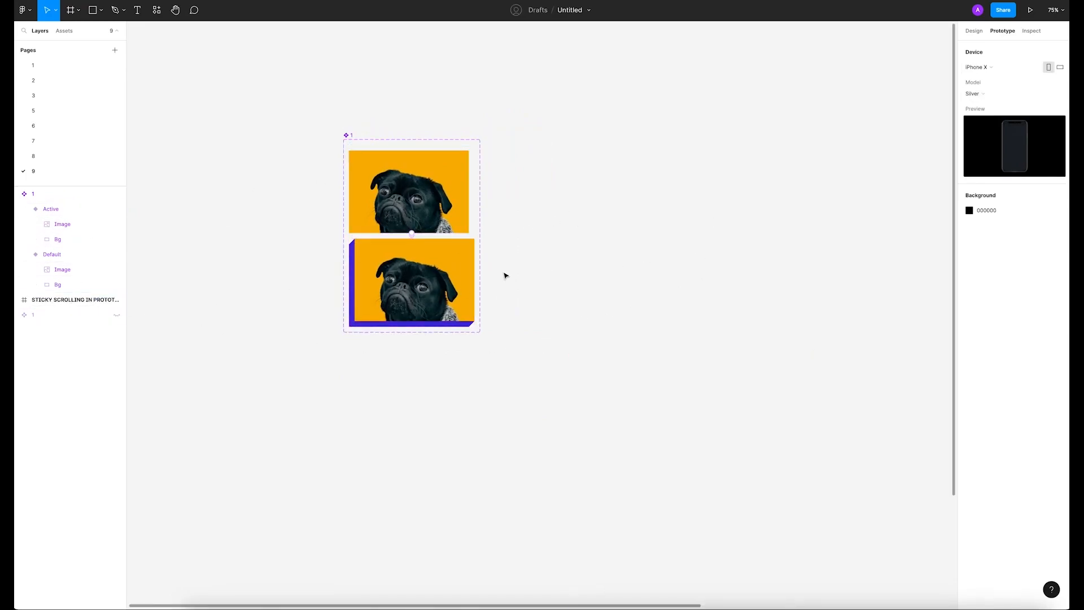
{"action": "scroll", "coordinate": [559, 300], "scroll_direction": "down", "scroll_amount": 5, "text": "ctrl"}
{"action": "scroll", "coordinate": [657, 358], "scroll_direction": "right", "scroll_amount": 3}
{"action": "left_click_drag", "start_coordinate": [863, 352], "coordinate": [484, 189]}
{"action": "scroll", "coordinate": [450, 174], "scroll_direction": "up", "scroll_amount": 5, "text": "ctrl"}
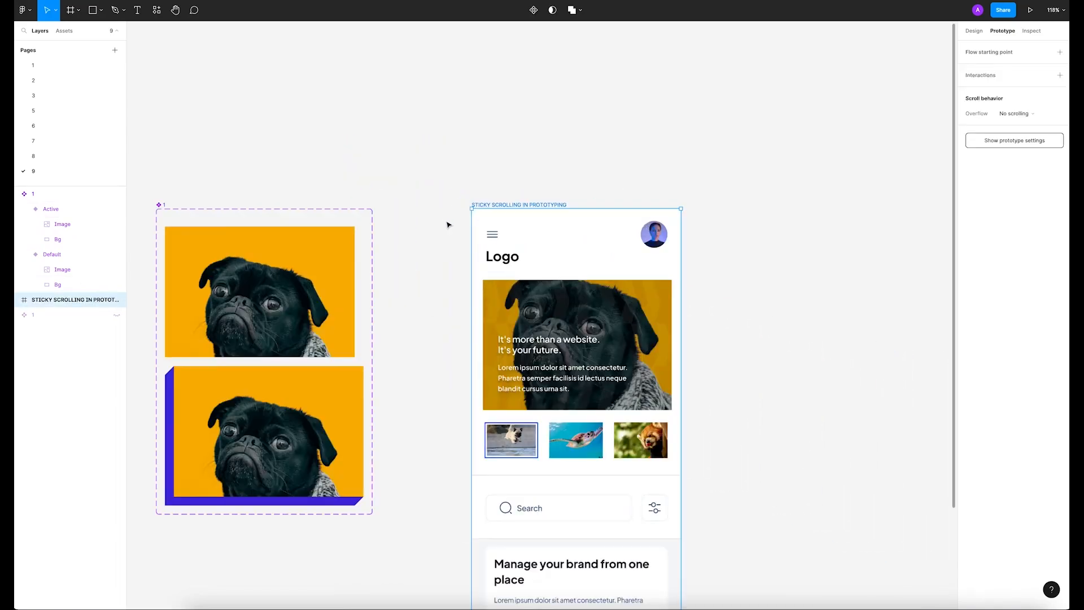
{"action": "left_click", "coordinate": [431, 198]}
{"action": "left_click", "coordinate": [303, 235]}
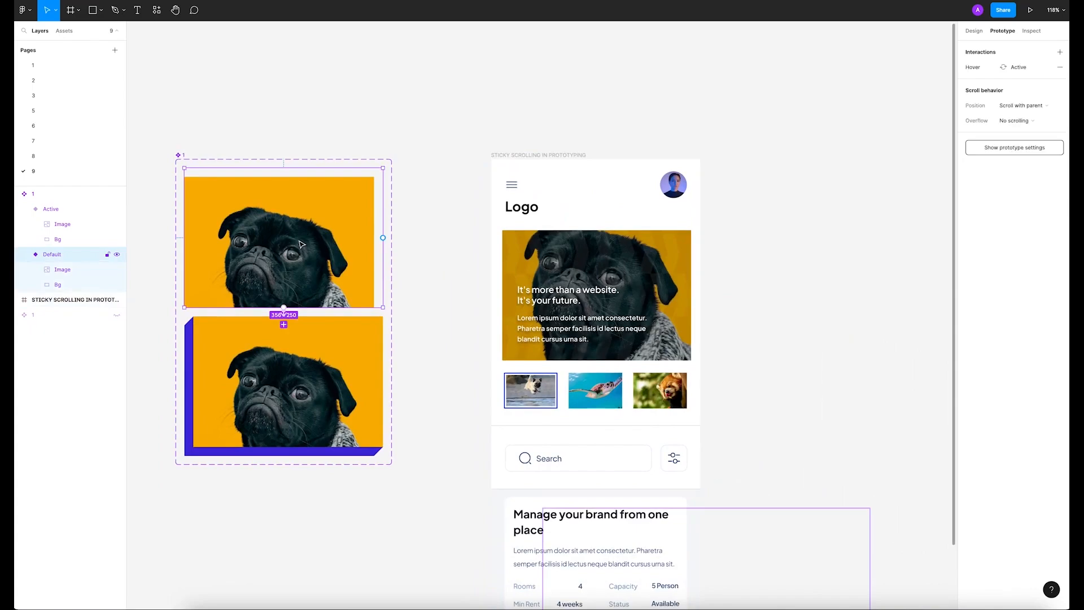
{"action": "left_click", "coordinate": [327, 134]}
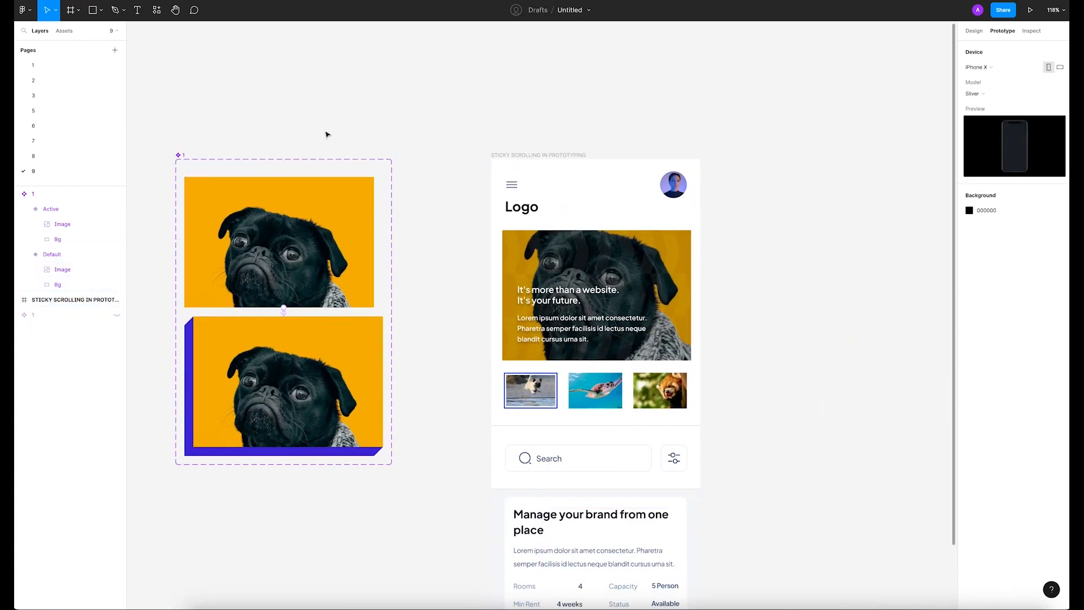
Place a pug card instance beside the mobile frame and move the hero heading and body texts onto it.
{"action": "left_click", "coordinate": [70, 33]}
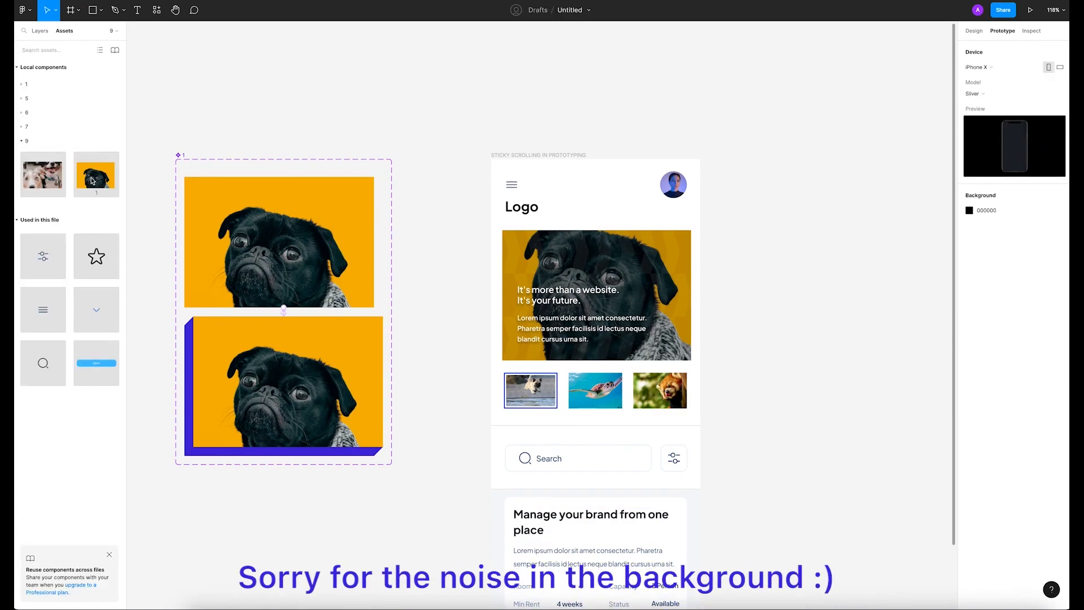
{"action": "left_click_drag", "start_coordinate": [93, 179], "coordinate": [750, 175]}
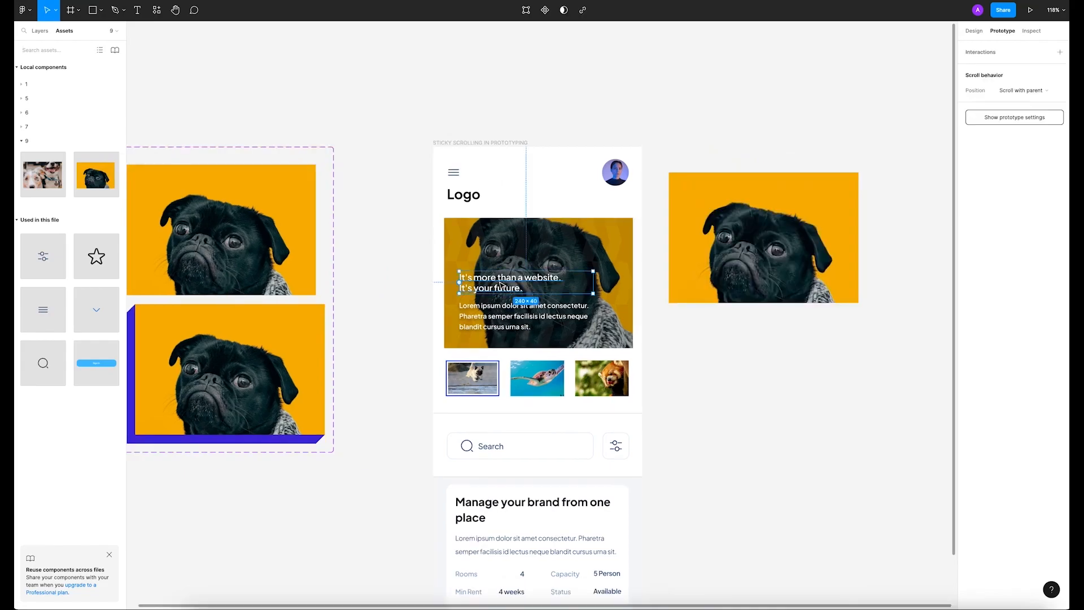
{"action": "left_click", "coordinate": [976, 32]}
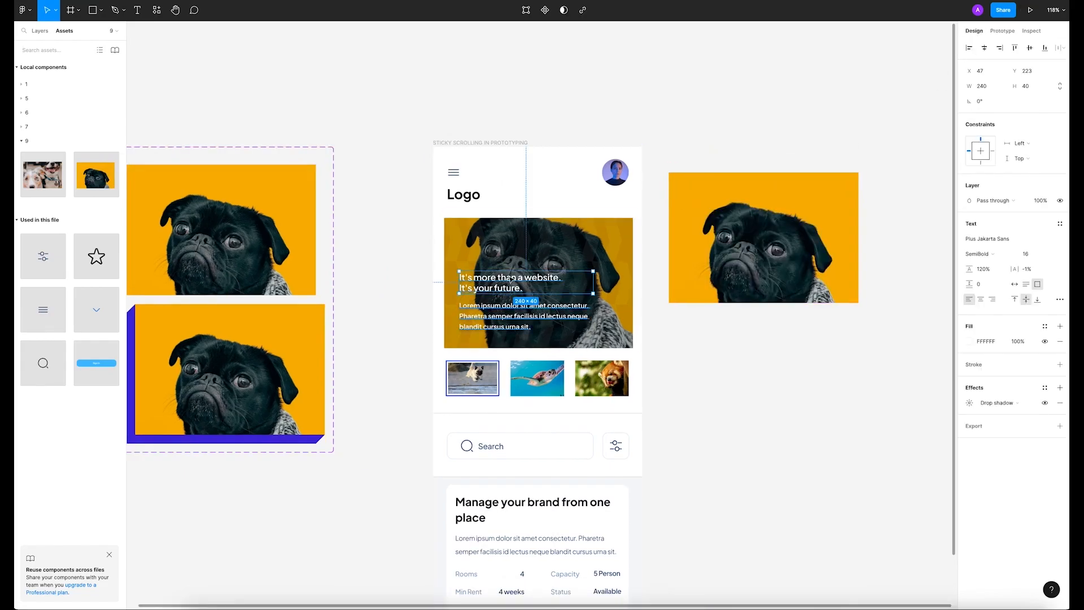
{"action": "left_click", "coordinate": [497, 326], "text": "shift"}
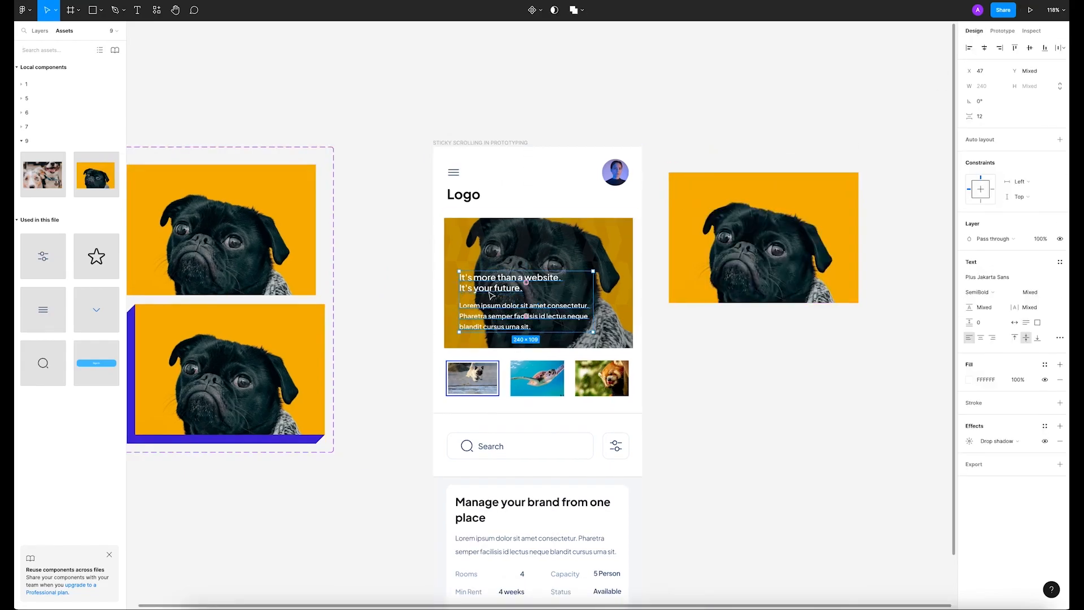
{"action": "left_click_drag", "start_coordinate": [493, 296], "coordinate": [714, 262]}
{"action": "left_click", "coordinate": [731, 363]}
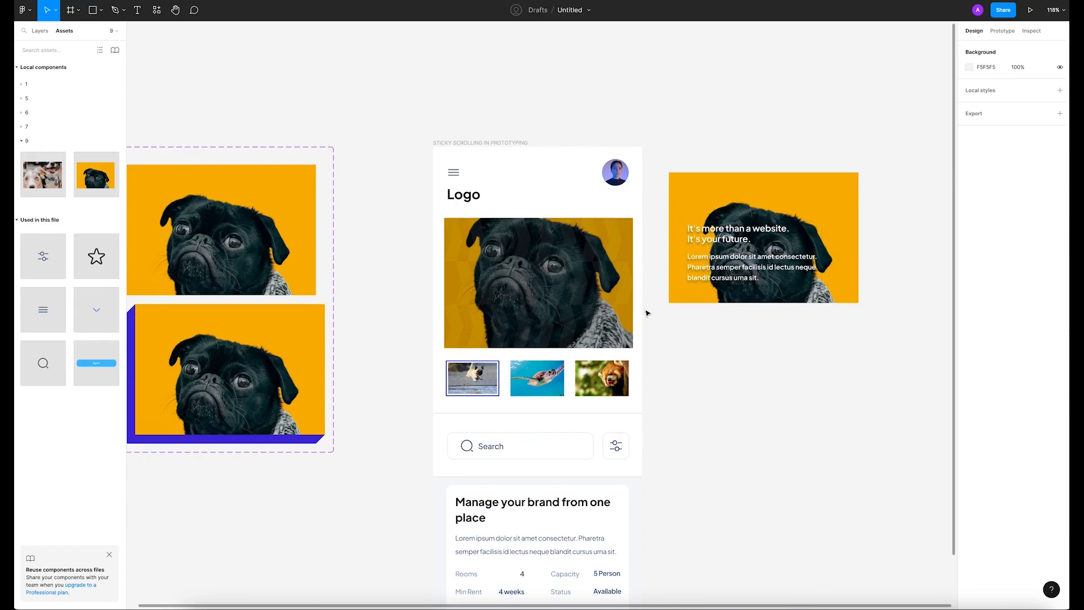
Delete the old hero image from the mobile frame and move the pug card instance with its texts into its place.
{"action": "left_click", "coordinate": [570, 266]}
{"action": "key", "text": "Delete"}
{"action": "left_click", "coordinate": [721, 171]}
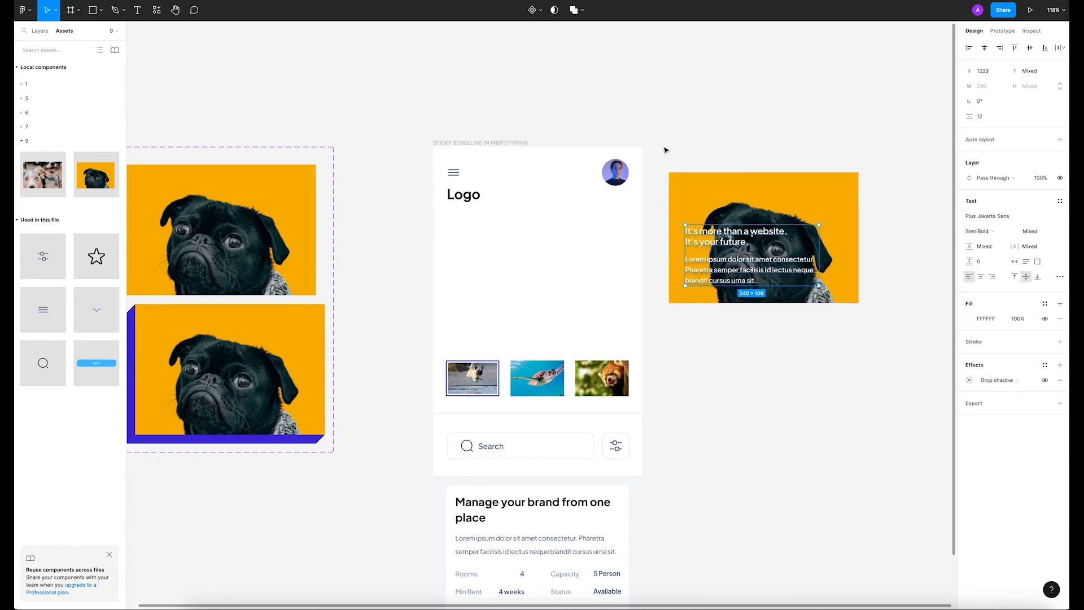
{"action": "left_click_drag", "start_coordinate": [664, 142], "coordinate": [847, 332]}
{"action": "left_click_drag", "start_coordinate": [813, 199], "coordinate": [589, 248]}
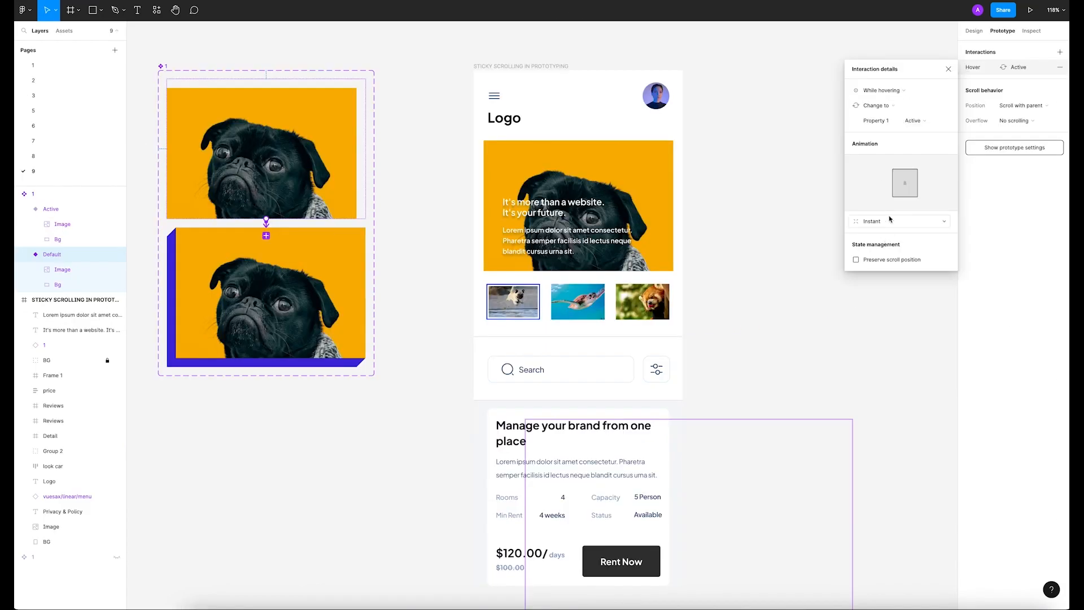
Set the Default variant's hover interaction to the Smart animate animation with Ease out easing.
{"action": "left_click", "coordinate": [890, 220]}
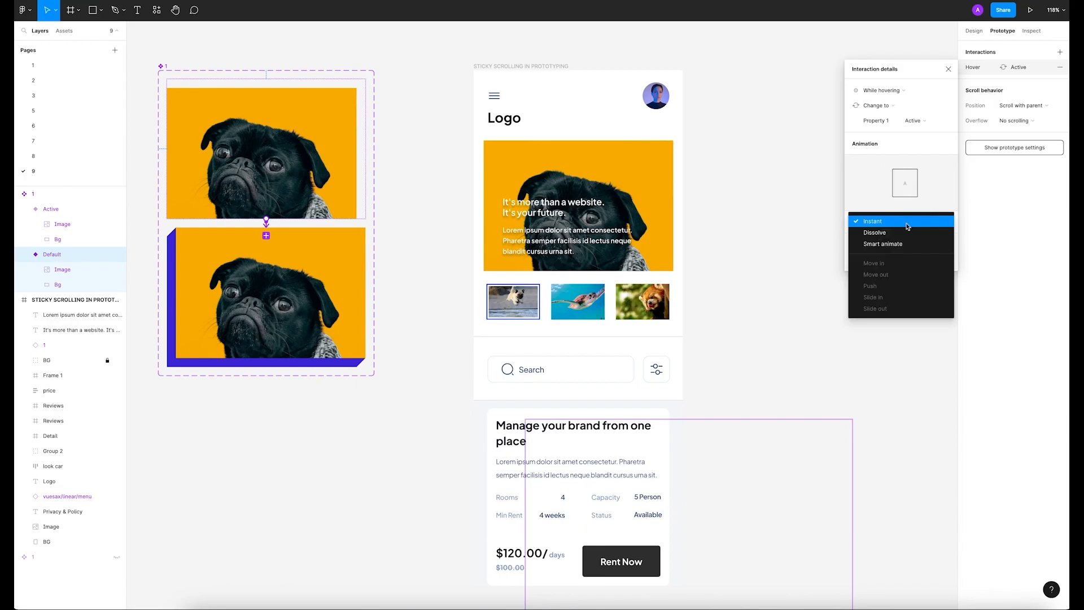
{"action": "left_click", "coordinate": [892, 244]}
{"action": "left_click", "coordinate": [887, 243]}
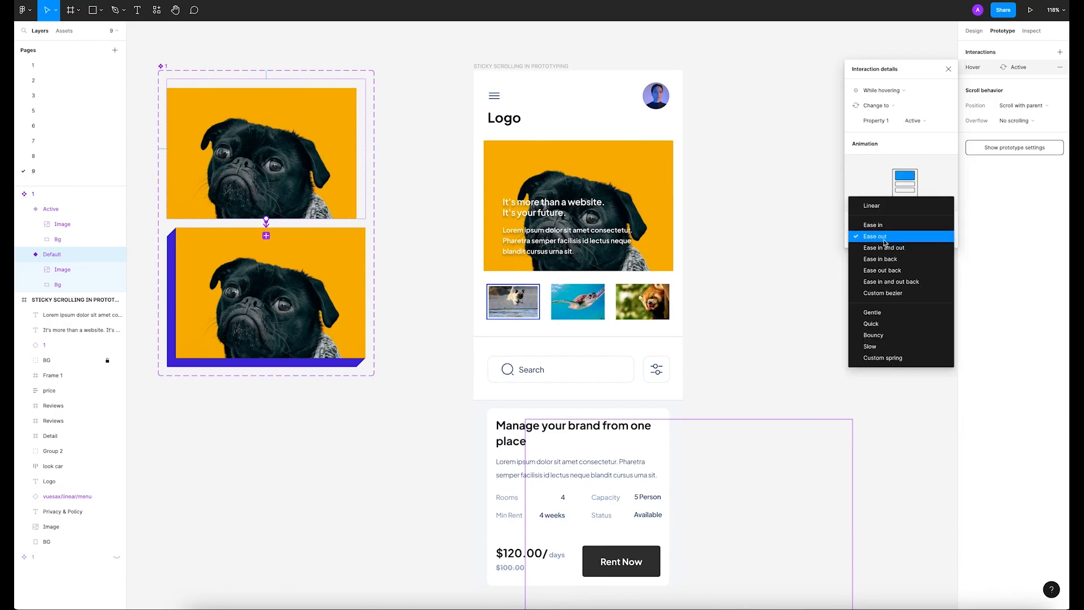
{"action": "left_click", "coordinate": [885, 243]}
{"action": "left_click", "coordinate": [886, 242]}
{"action": "left_click", "coordinate": [880, 241]}
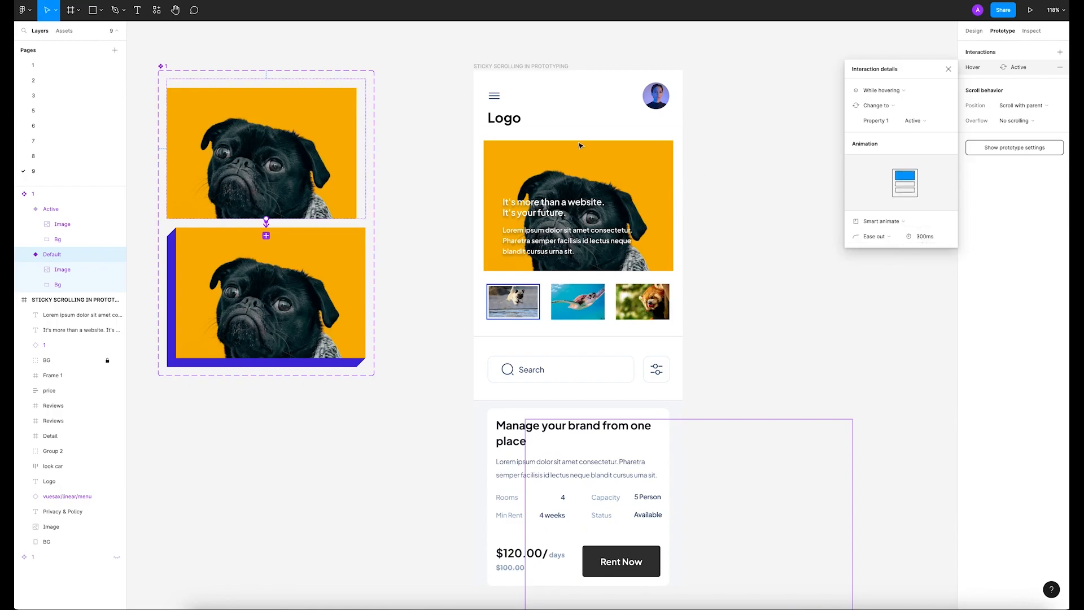